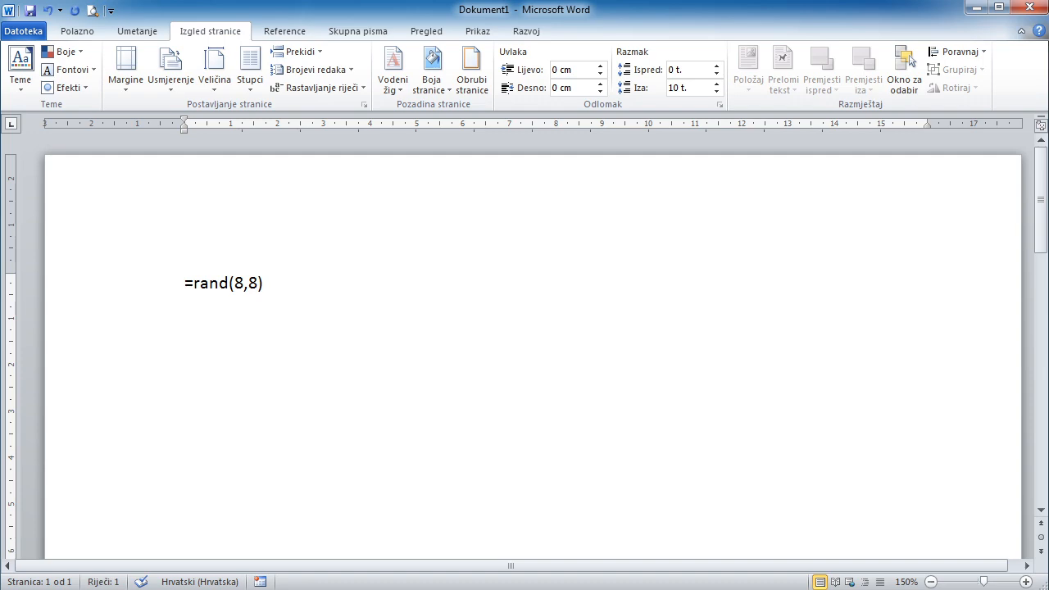
Step: Fill the blank document with sample paragraphs generated by the =rand(8,8) formula
key(Return)
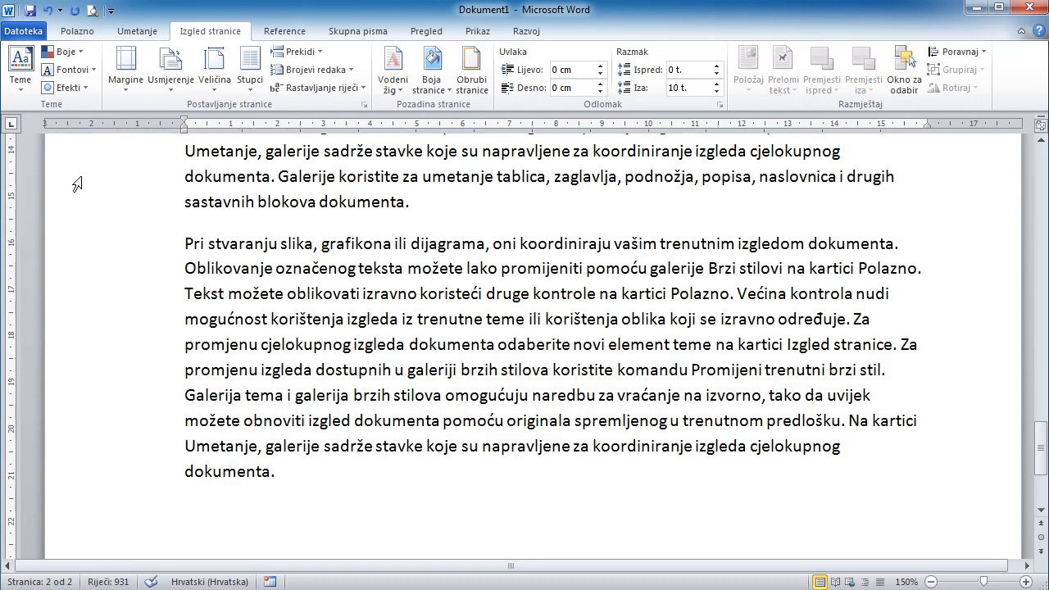
click(282, 268)
ctrl+scroll(283, 268, down, 2)
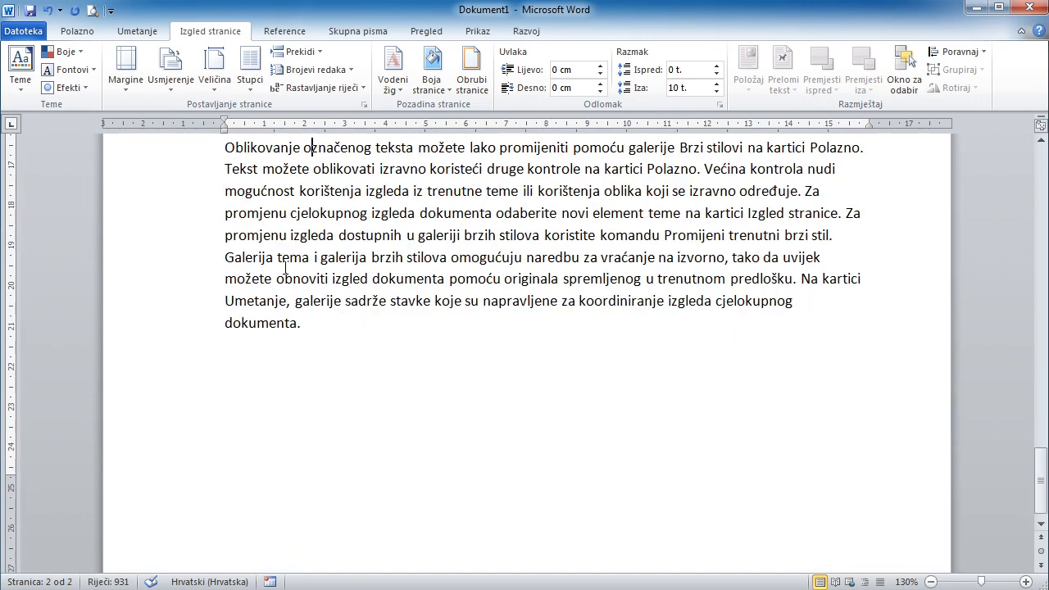
ctrl+scroll(284, 268, down, 3)
ctrl+scroll(280, 275, down, 5)
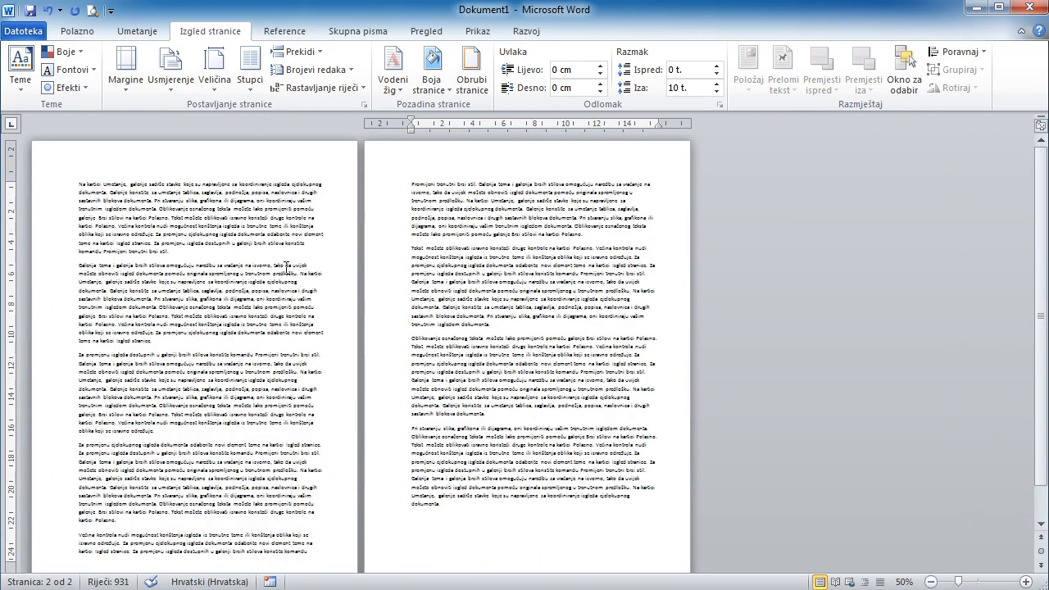
ctrl+scroll(286, 267, down, 1)
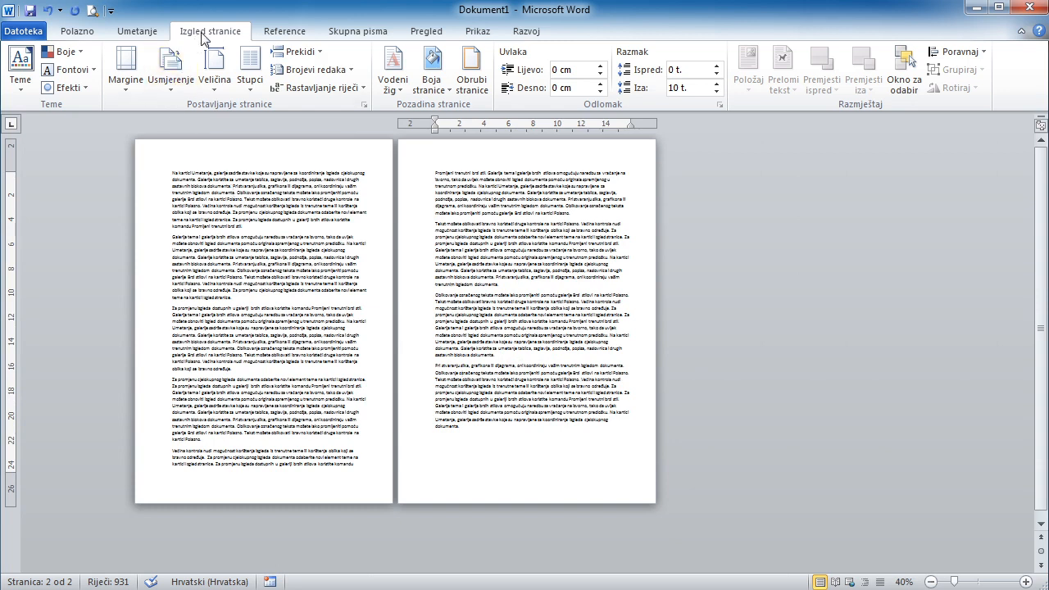
Step: Apply the Normalne margin preset to the document and replace it with the Sužene preset
click(138, 92)
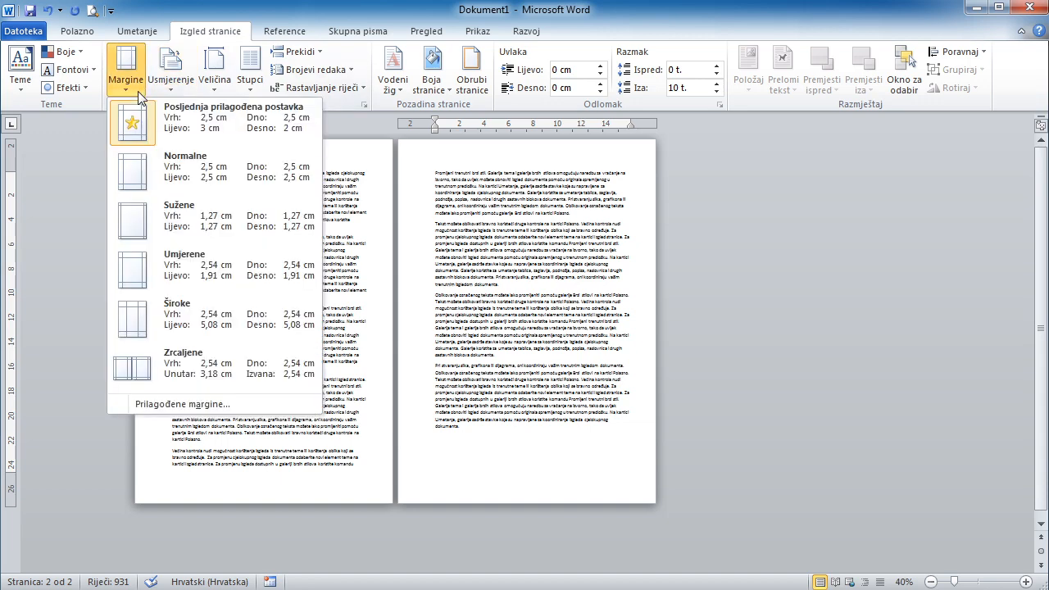
click(134, 178)
click(130, 91)
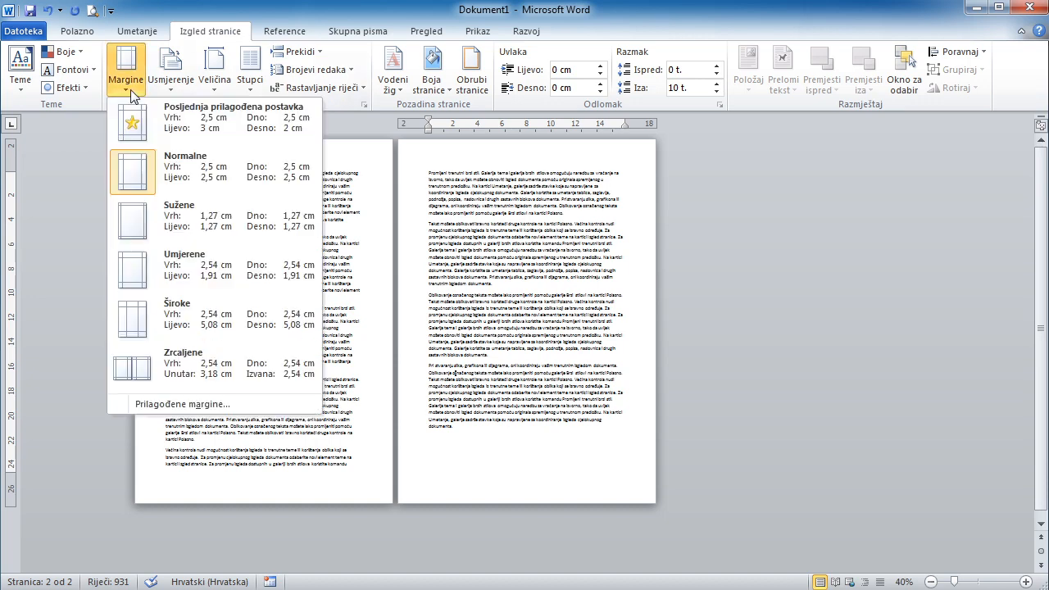
click(129, 220)
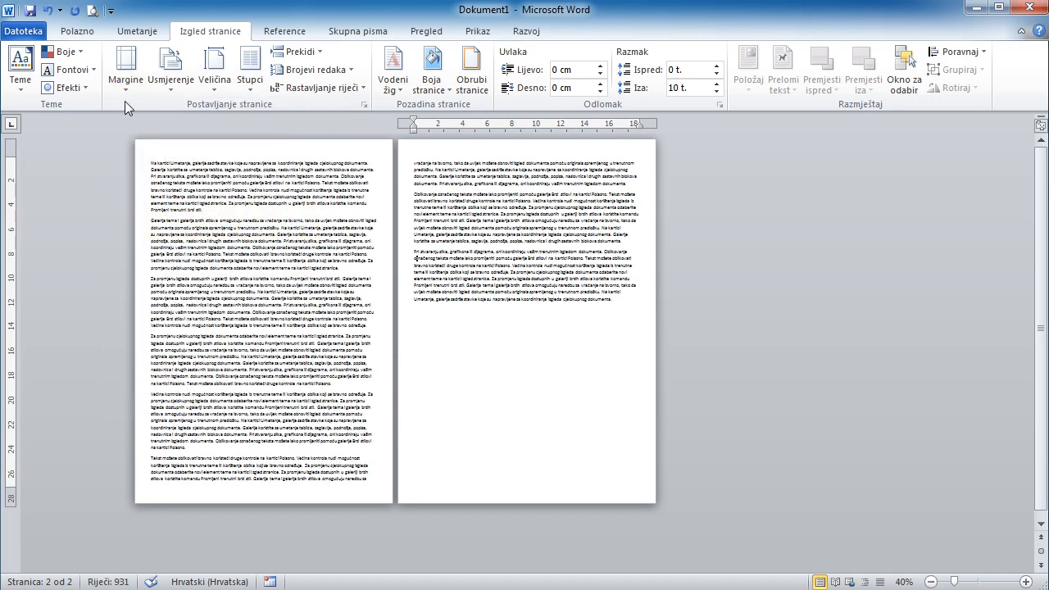
Step: Switch the page margins to the Umjerene preset and replace that with the Široke preset
click(125, 78)
click(123, 263)
click(126, 263)
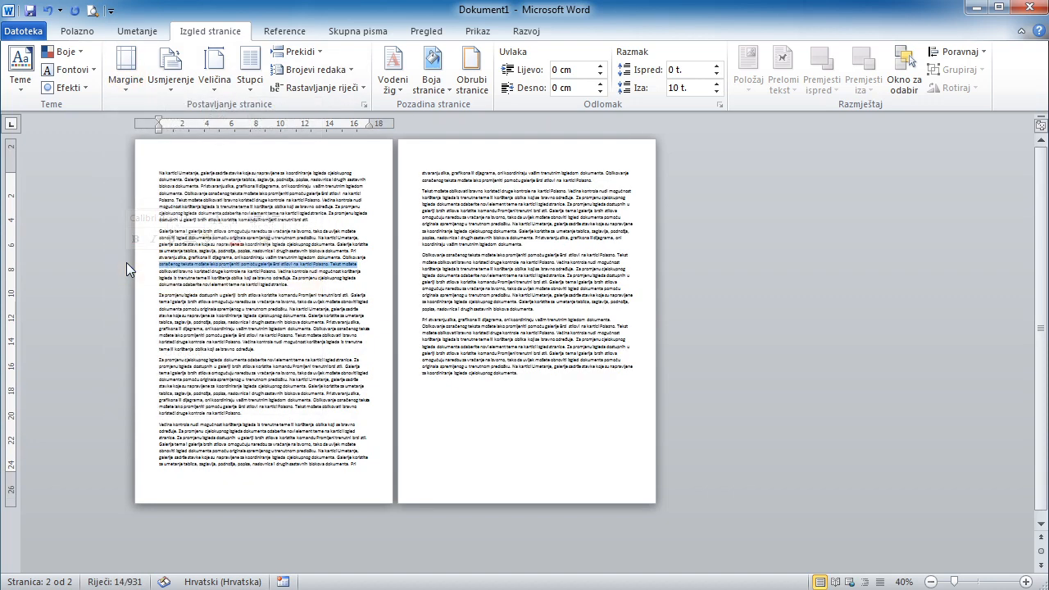
click(124, 91)
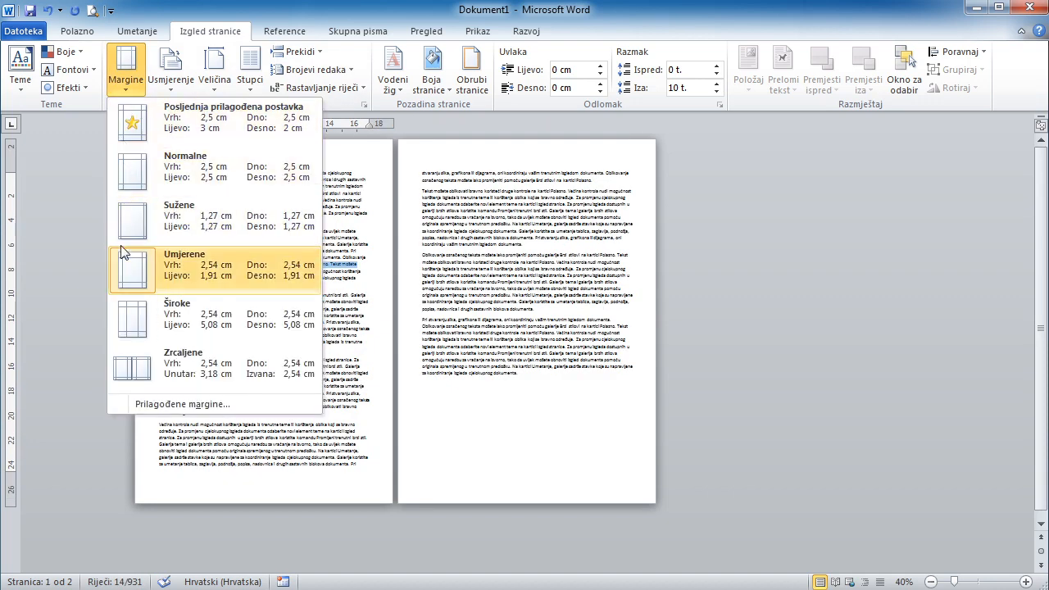
click(127, 321)
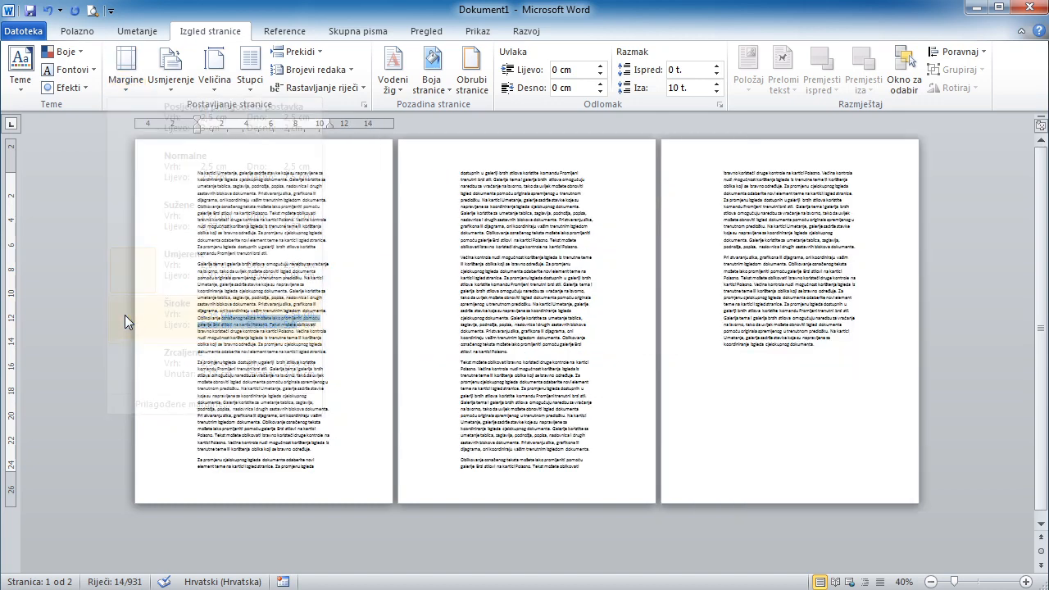
Step: Set custom page margins of 2,5 cm on all four sides for the whole document
click(125, 82)
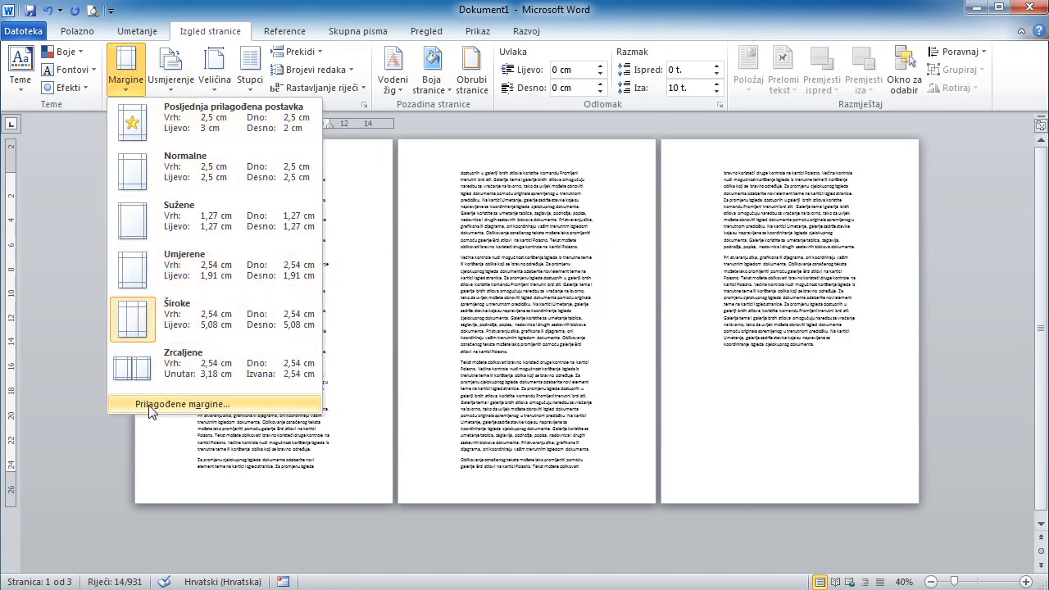
click(209, 404)
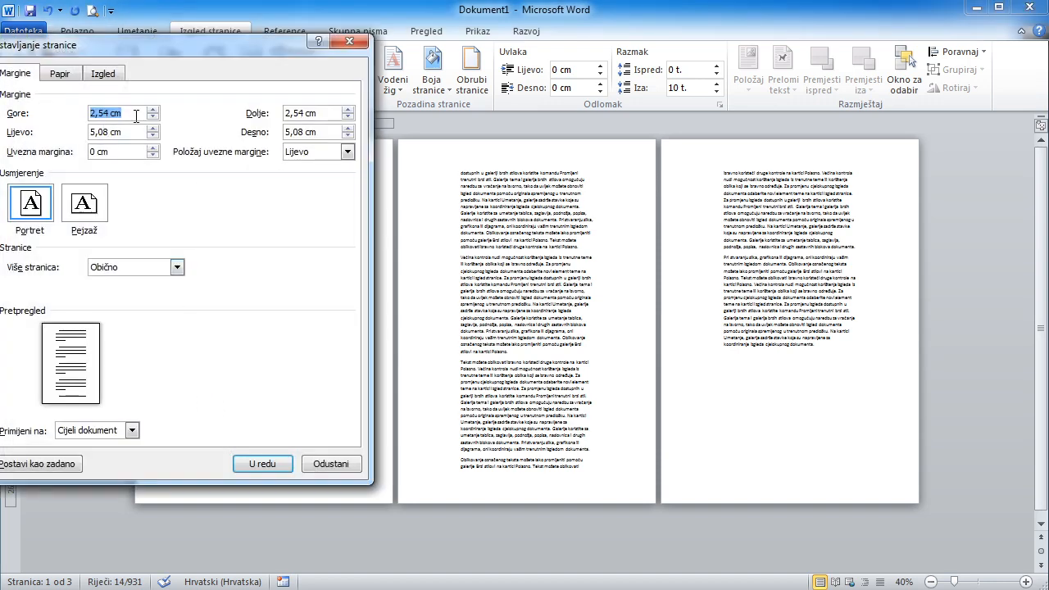
text(2,5)
key(Tab)
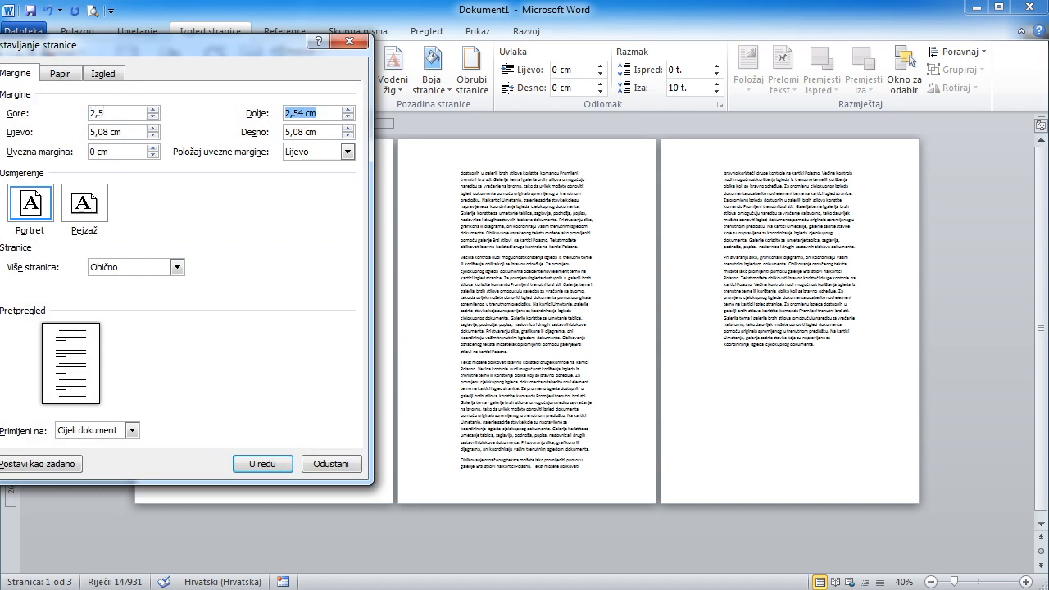
text(2,5)
key(Tab)
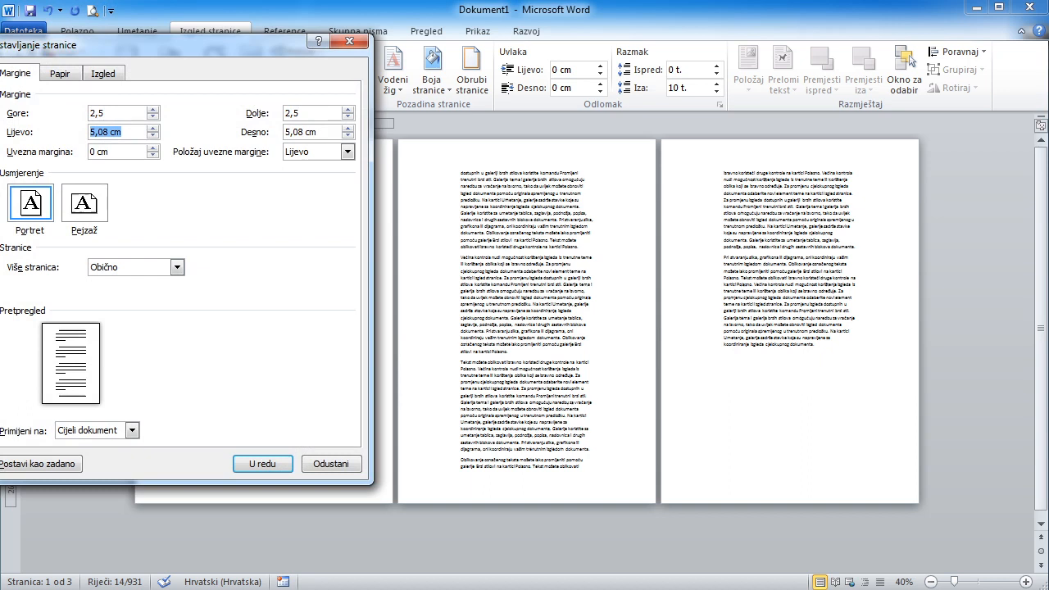
text(2,5)
key(Tab)
text(2,)
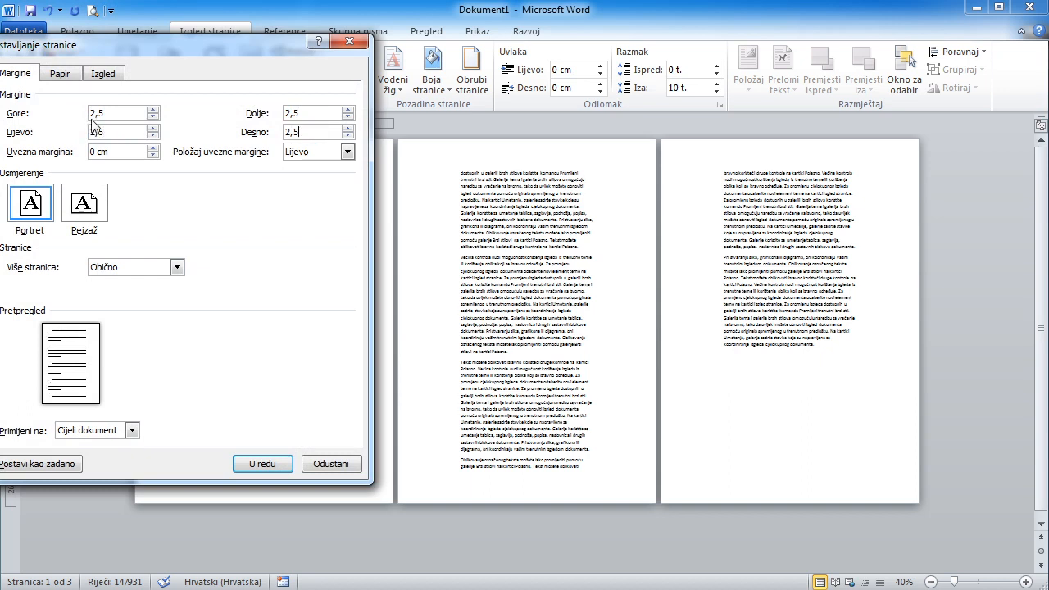
click(263, 465)
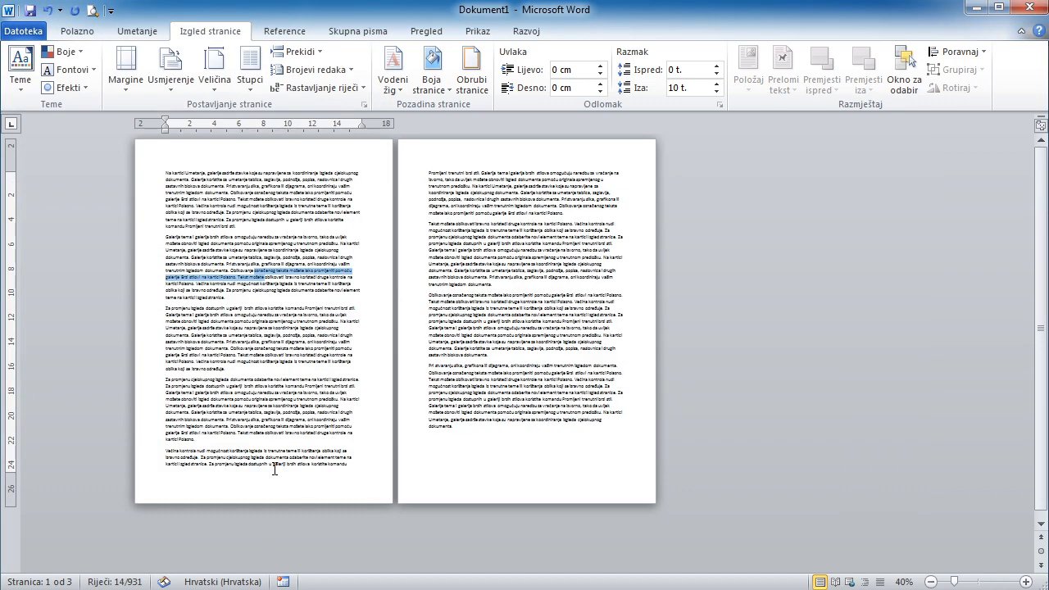
Step: Switch the page orientation to landscape (Vodoravno) and back to portrait (Okomito), twice
click(173, 82)
click(207, 156)
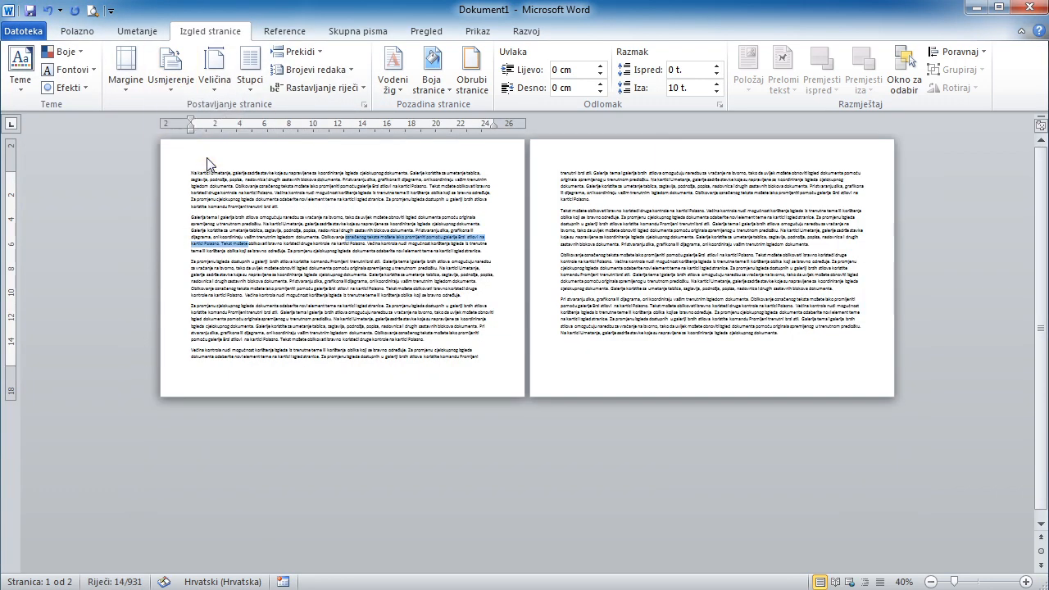
click(186, 148)
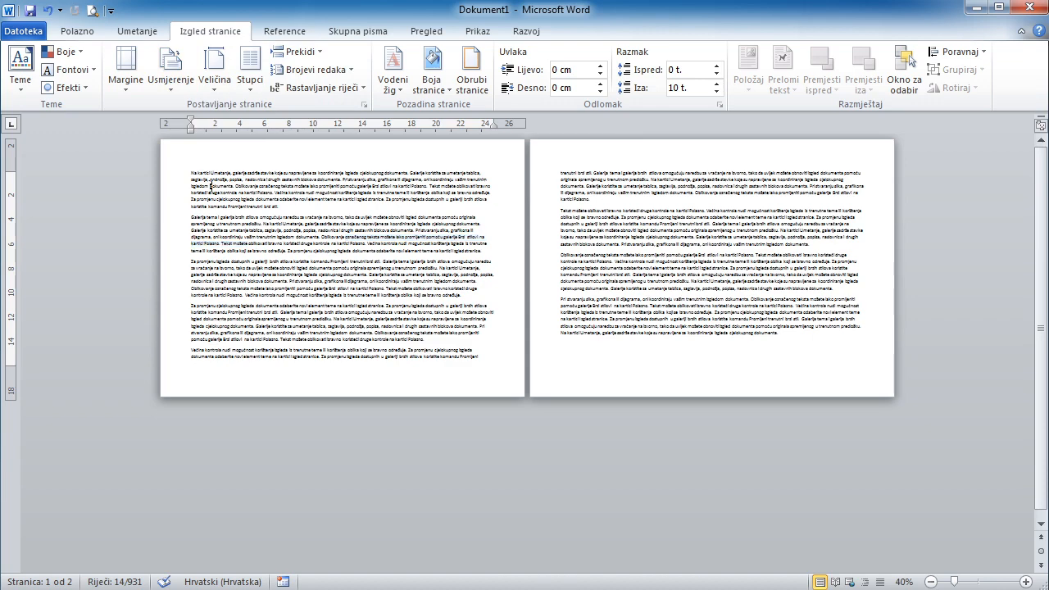
click(159, 92)
click(174, 116)
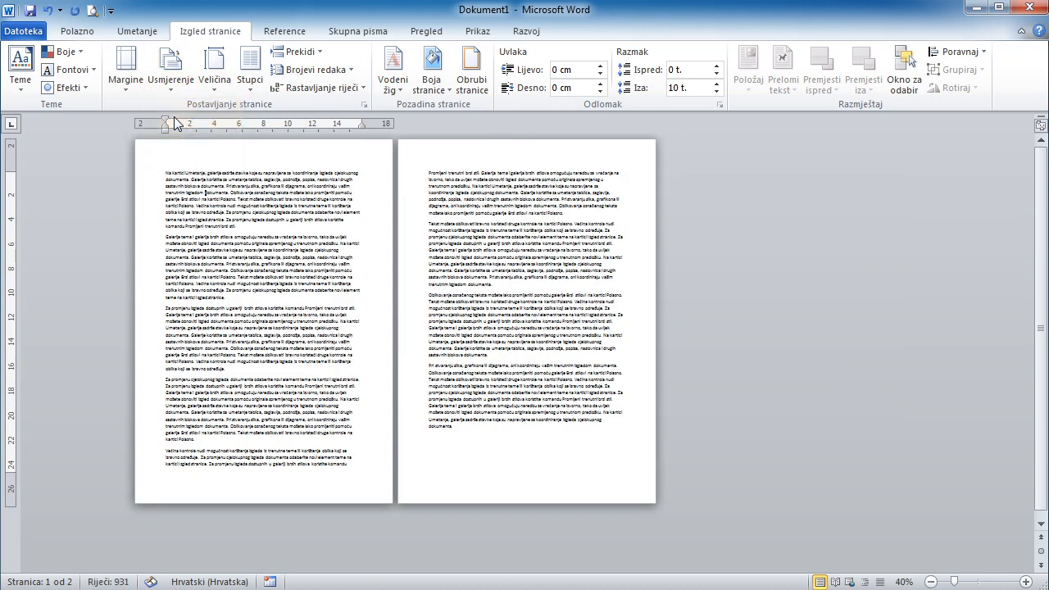
click(174, 94)
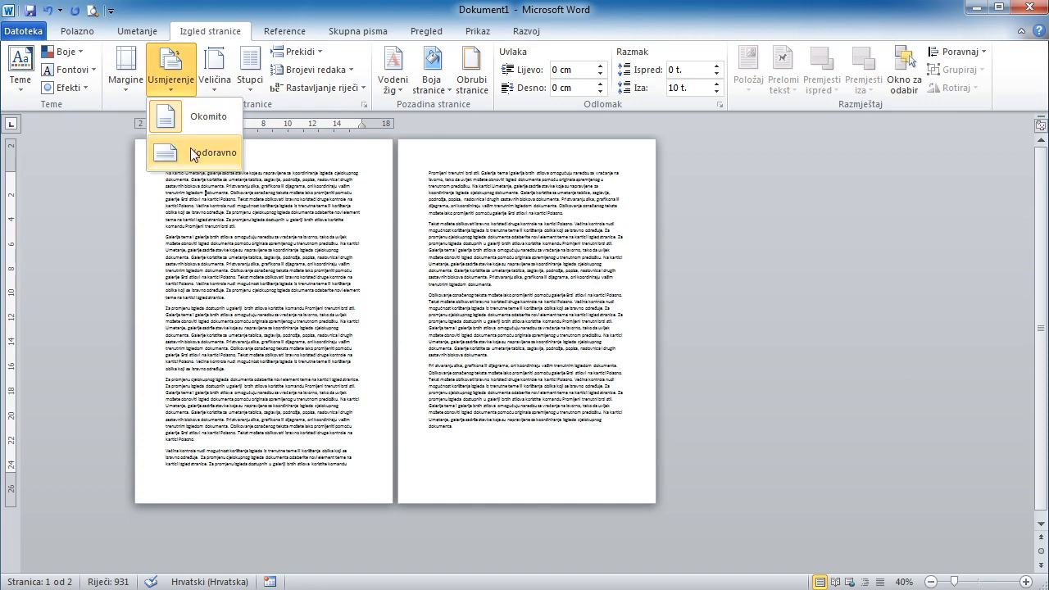
click(194, 154)
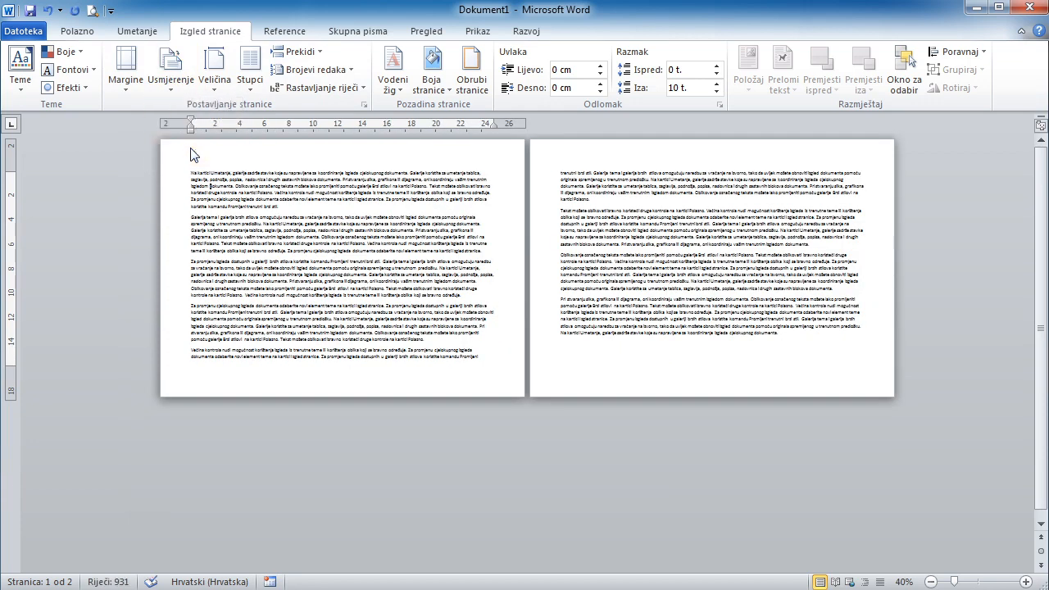
click(173, 92)
click(181, 112)
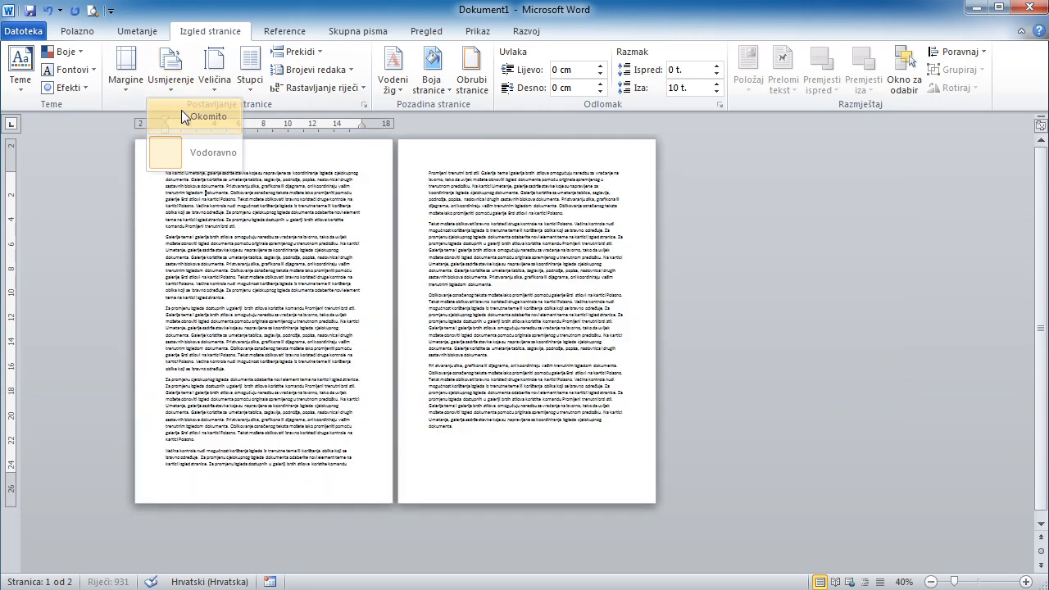
Step: Set the paper size to A3 and change it to A5
click(210, 93)
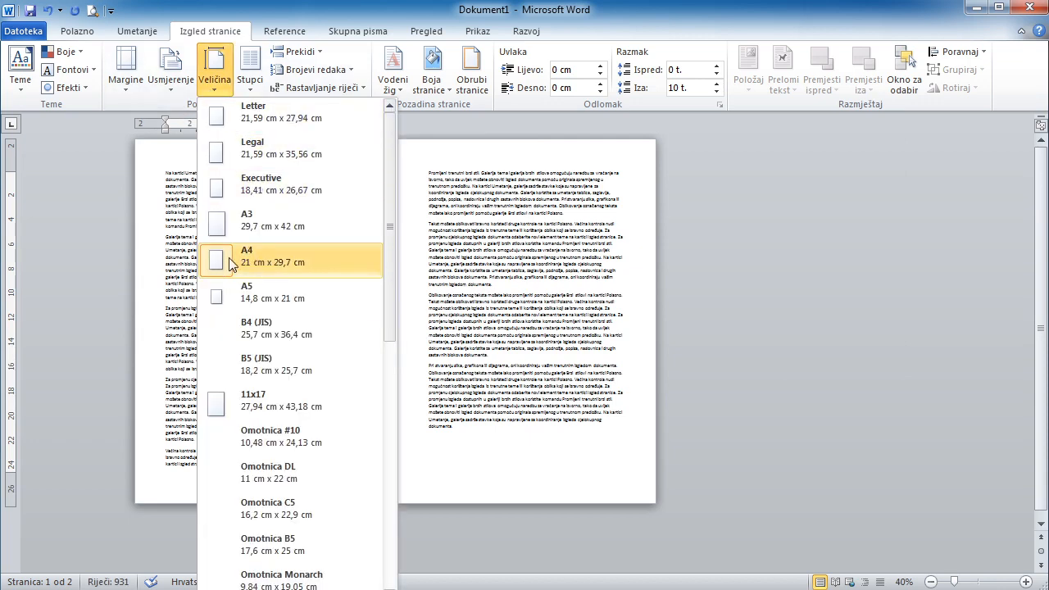
click(238, 223)
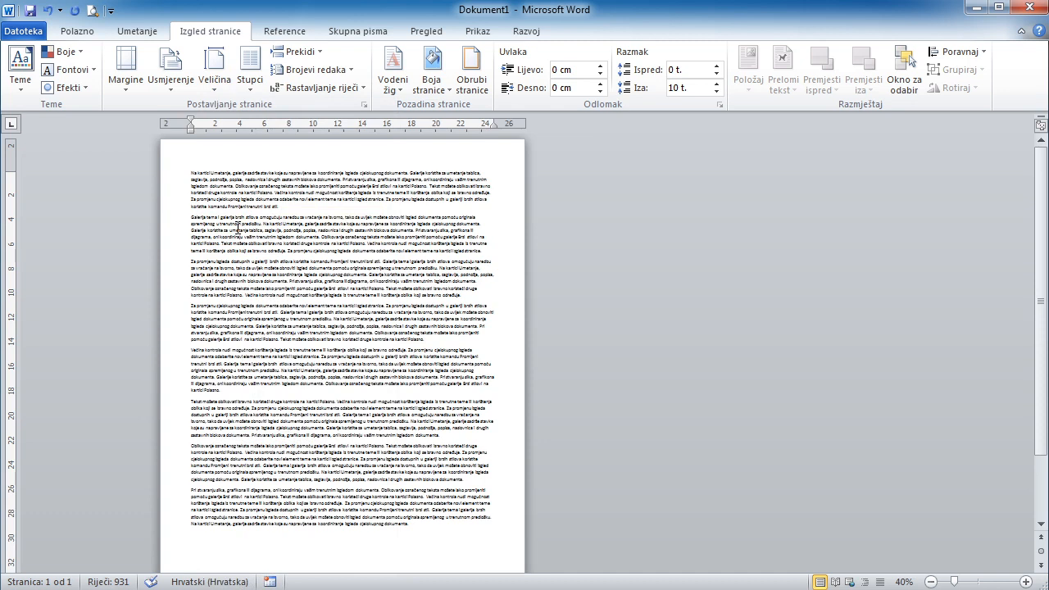
click(213, 86)
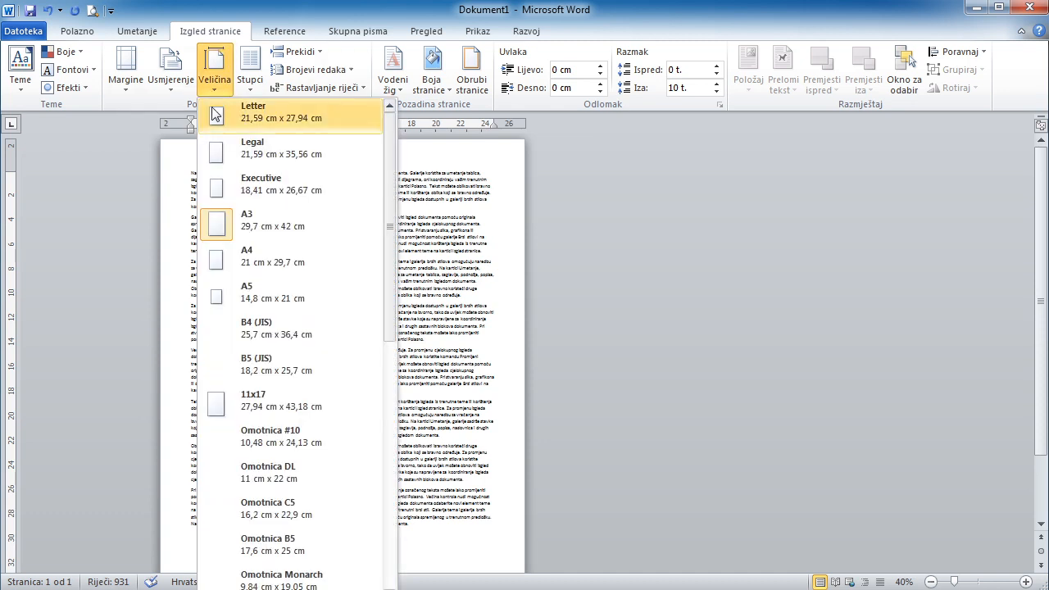
click(227, 293)
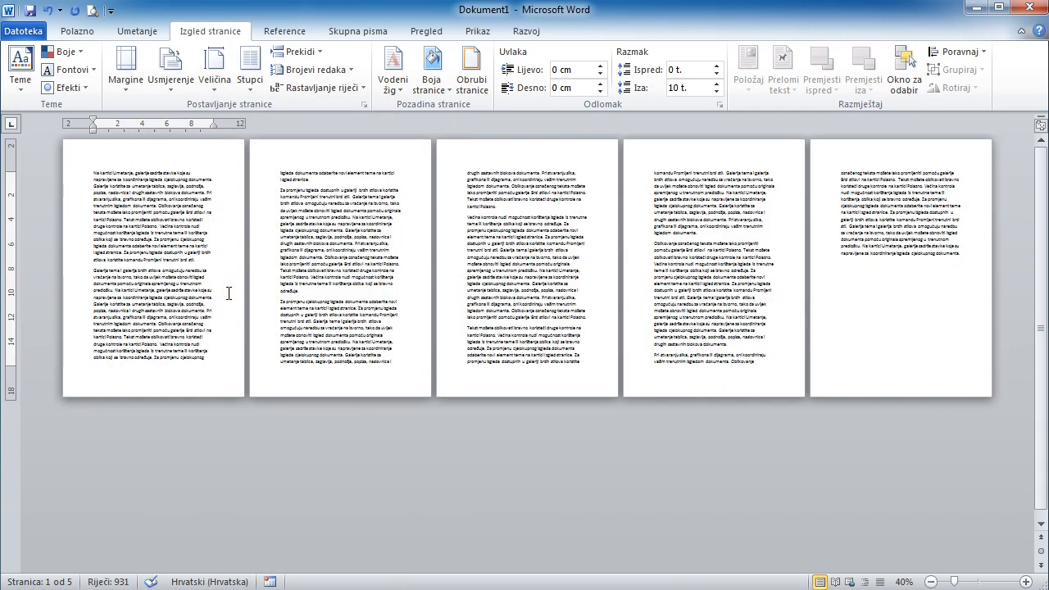
Step: Change the paper size to Letter and return it to A4
click(219, 87)
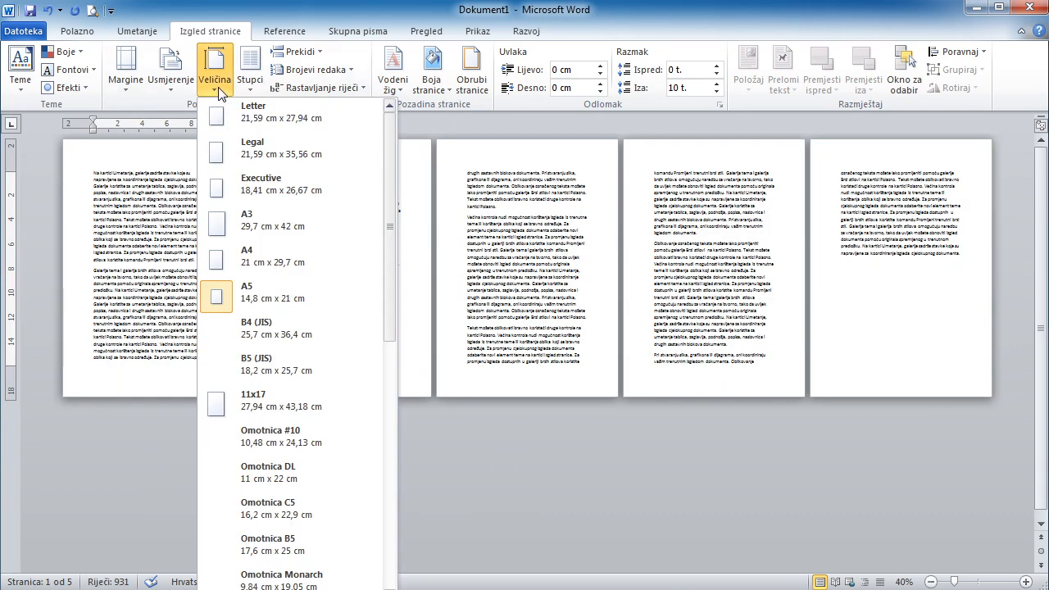
click(248, 120)
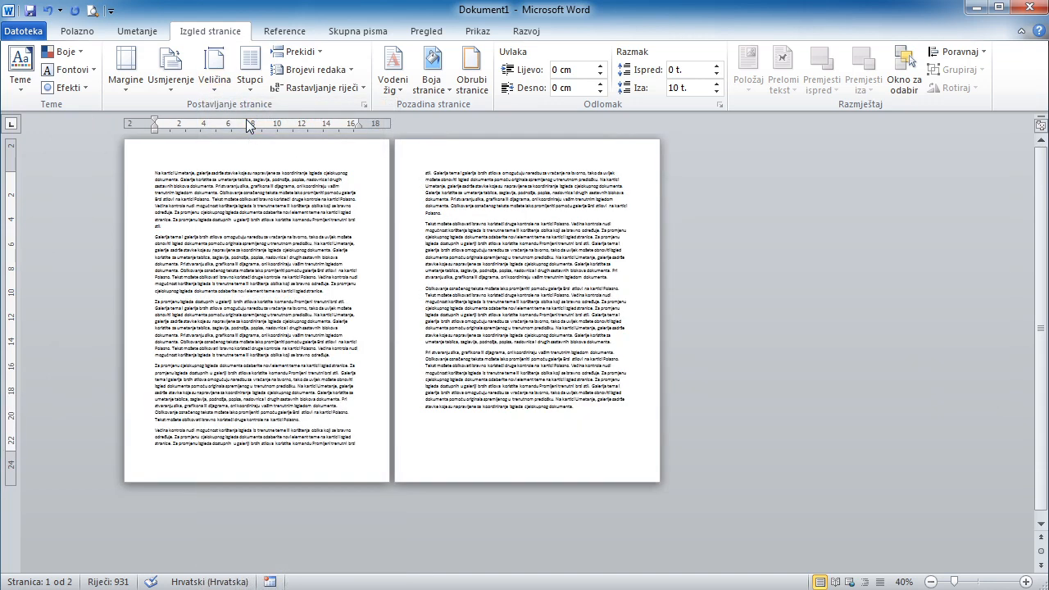
click(217, 103)
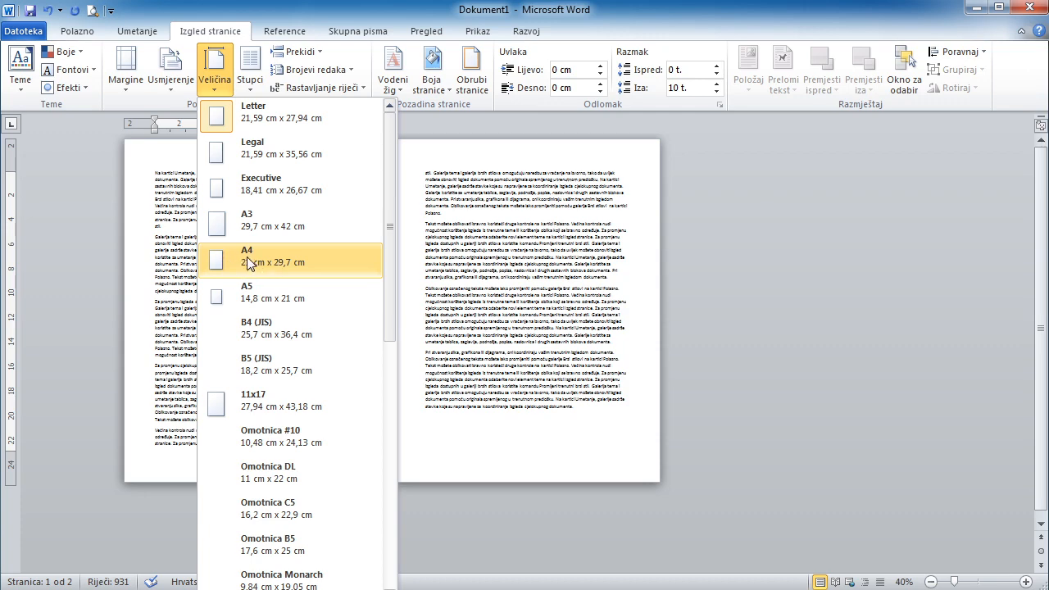
click(249, 261)
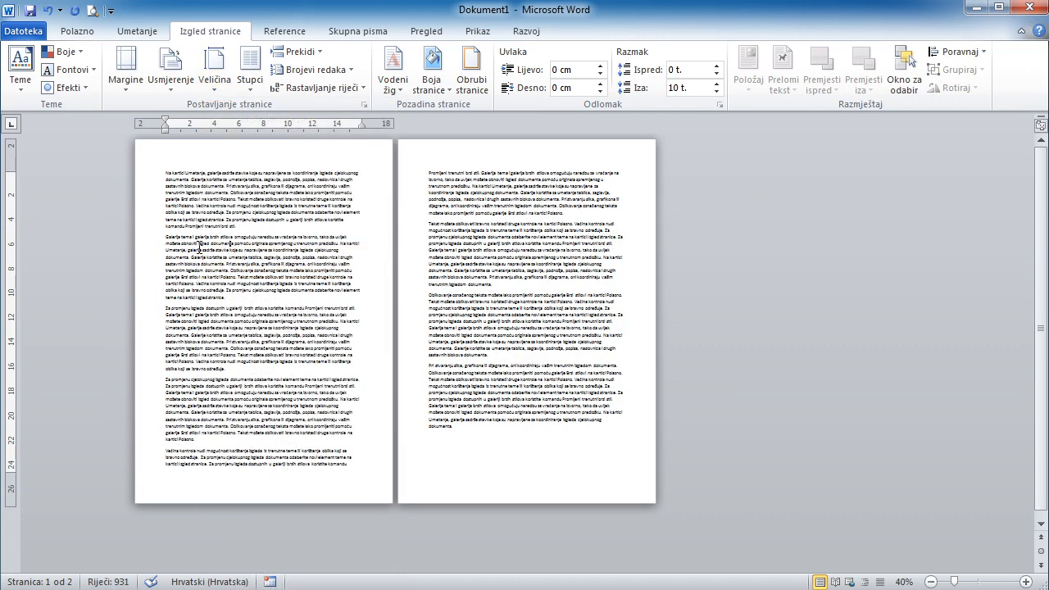
Step: Lay out the second paragraph on the first page in two columns
triple_click(182, 248)
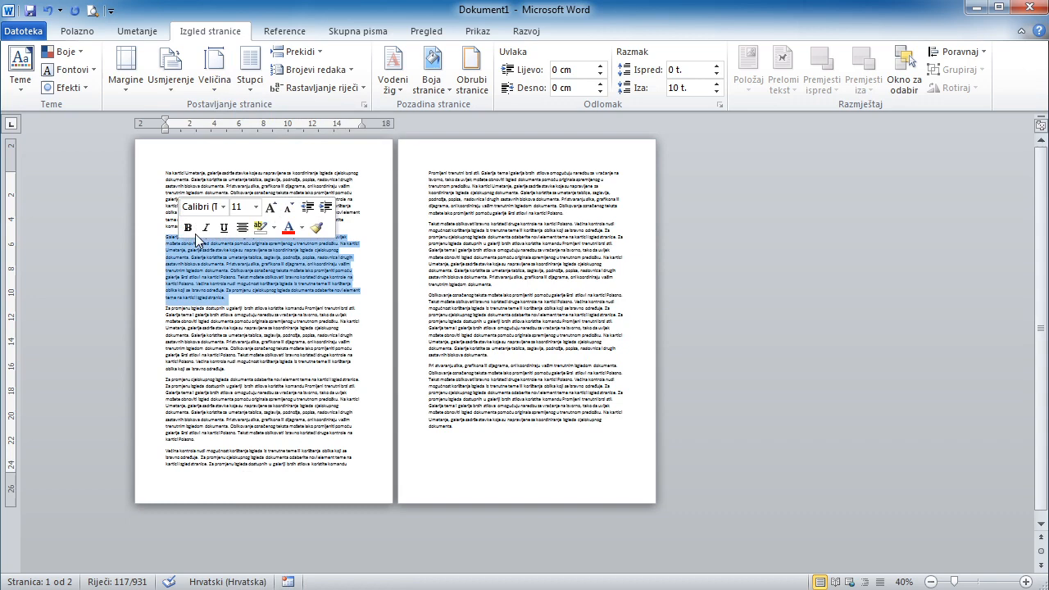
click(252, 86)
click(281, 147)
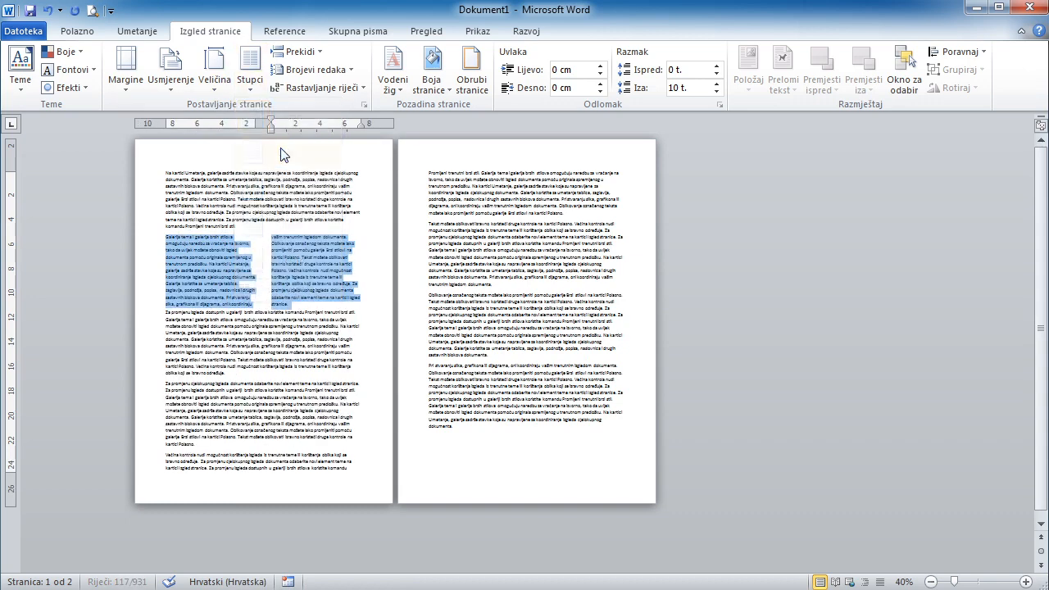
Step: Lay out the fourth paragraph on the first page in three columns
triple_click(249, 412)
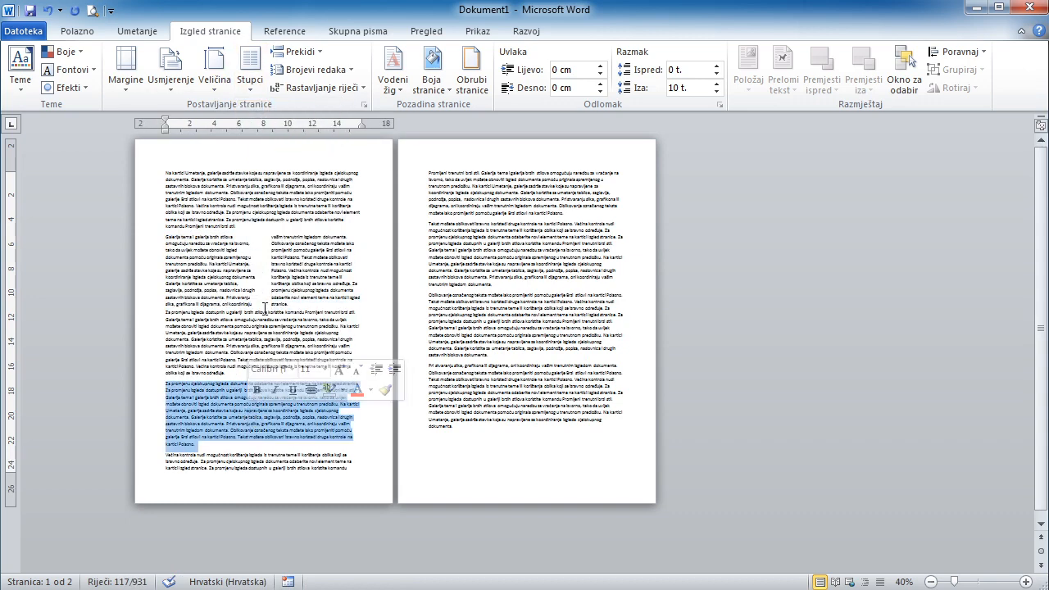
click(251, 80)
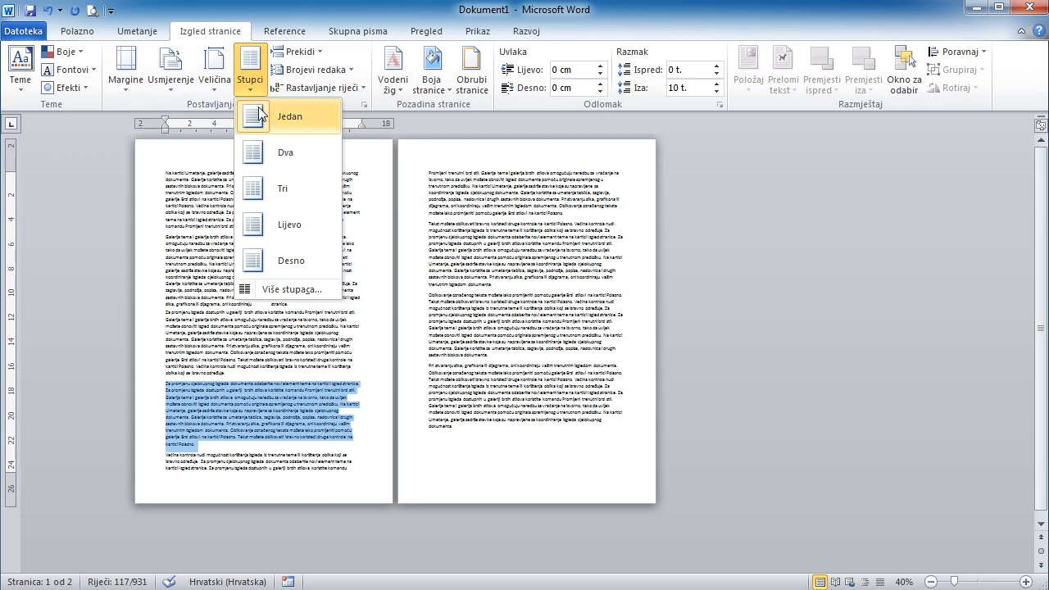
click(276, 201)
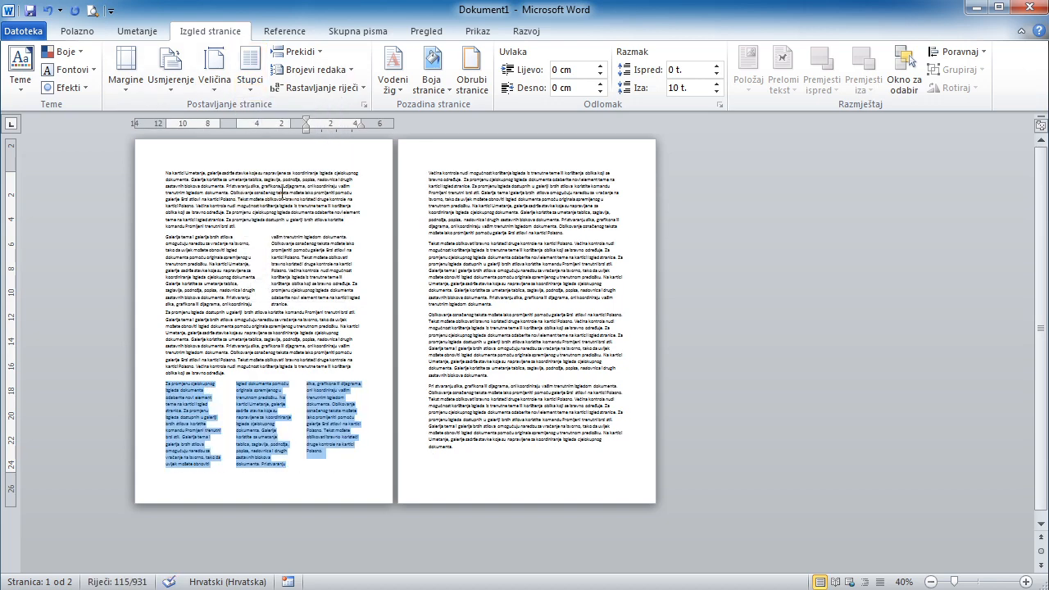
Step: Lay out the second paragraph on the second page in two columns with a line between them
triple_click(469, 274)
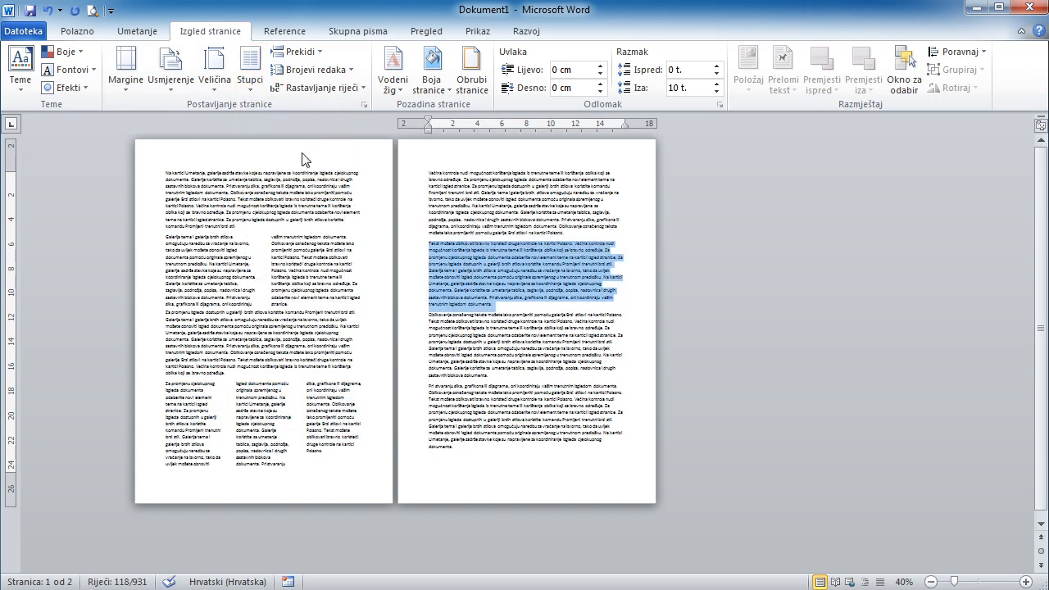
click(254, 82)
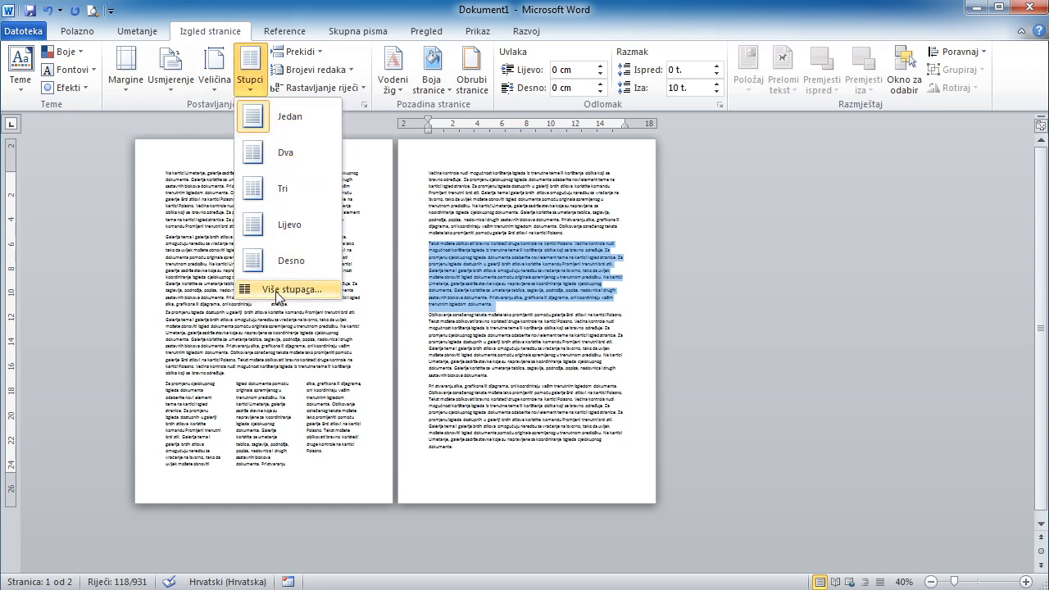
click(293, 290)
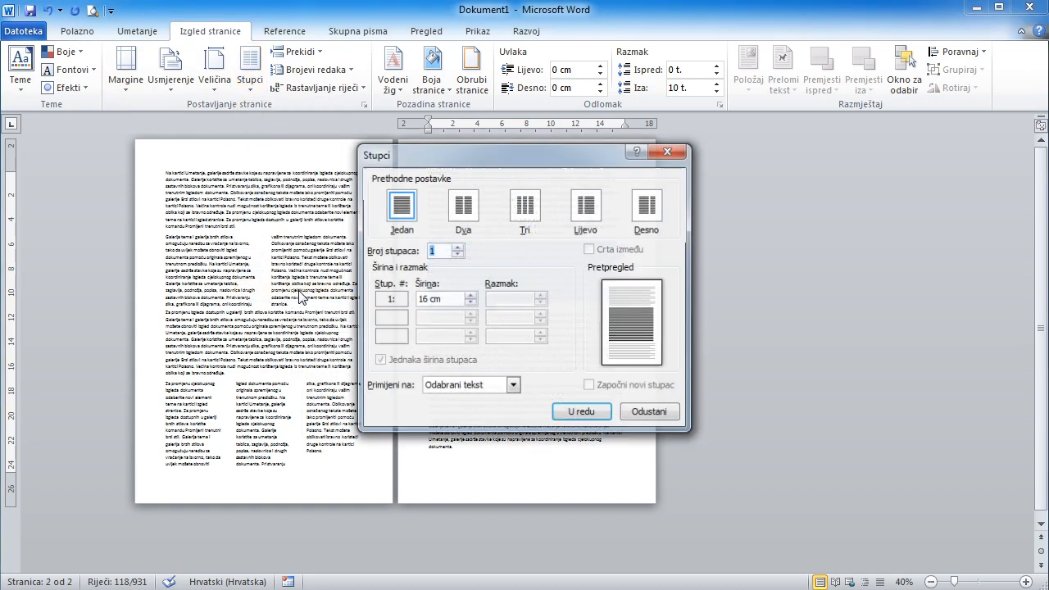
click(464, 207)
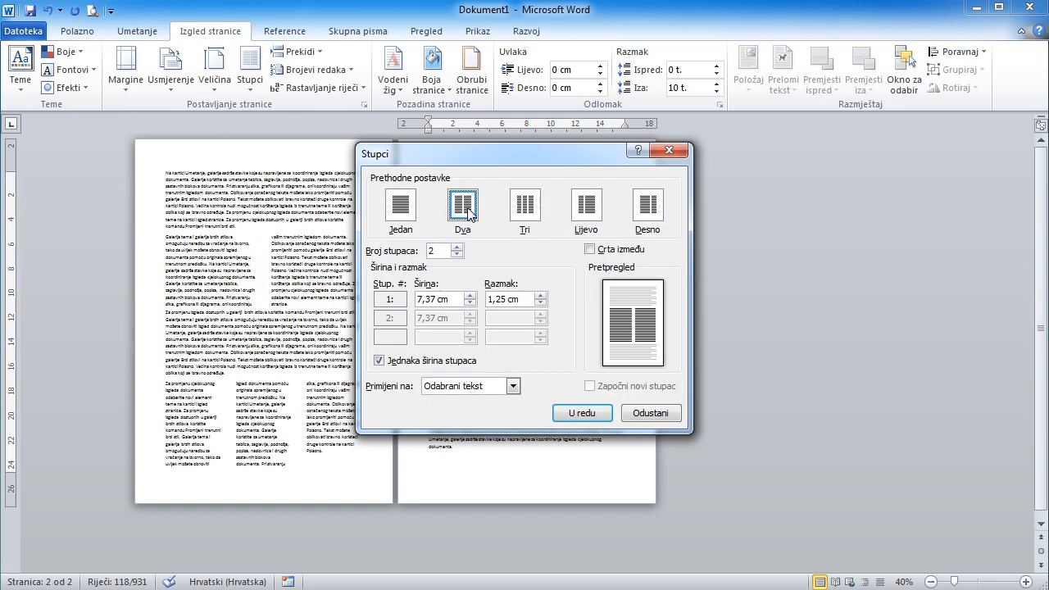
click(594, 253)
click(595, 414)
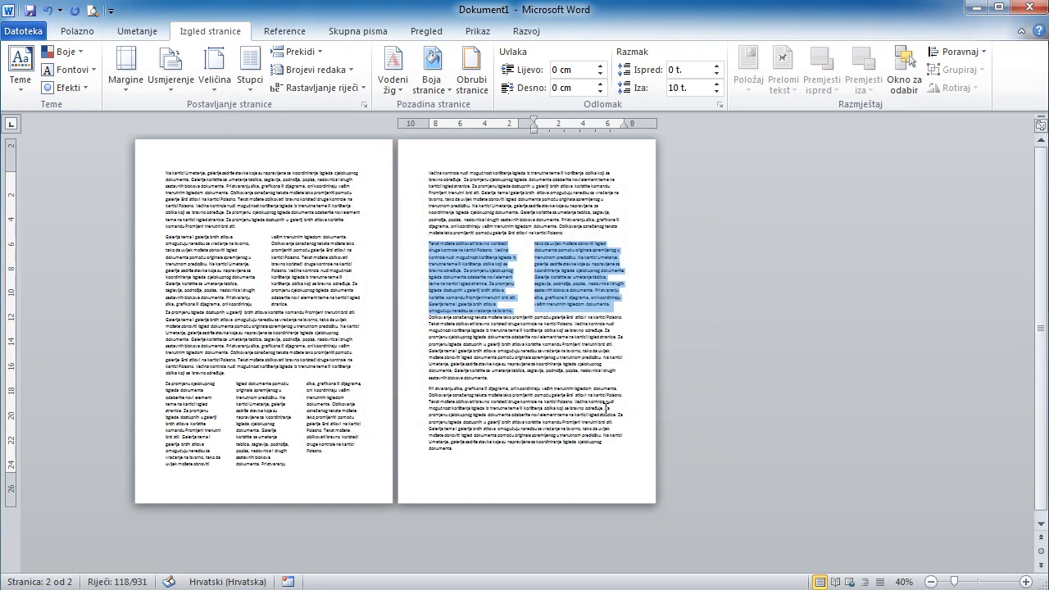
Step: Lay out the last paragraph on the second page in three columns with a line between them
triple_click(537, 410)
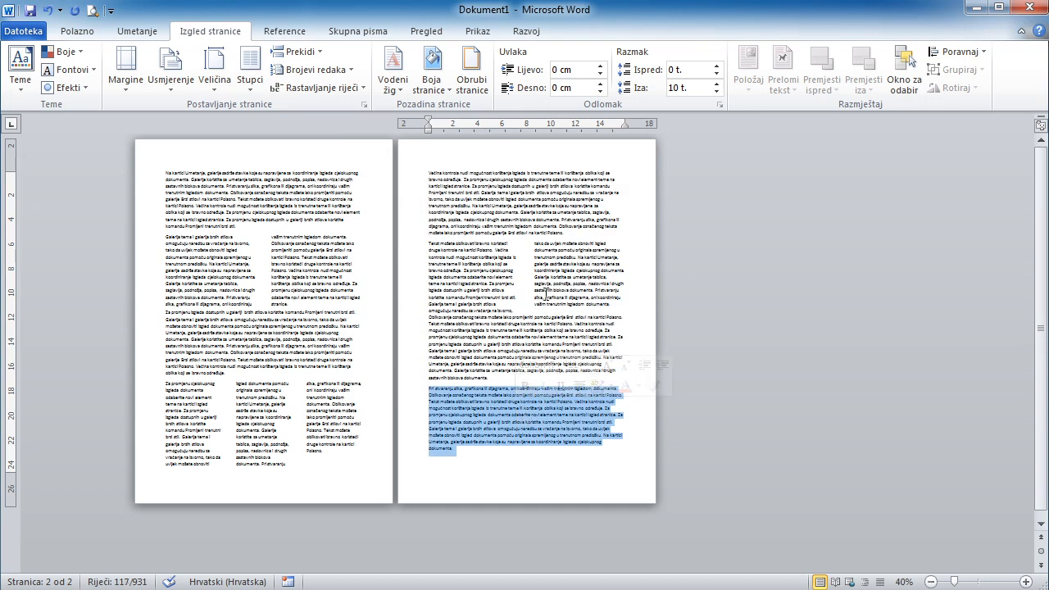
ctrl+scroll(572, 366, up, 2)
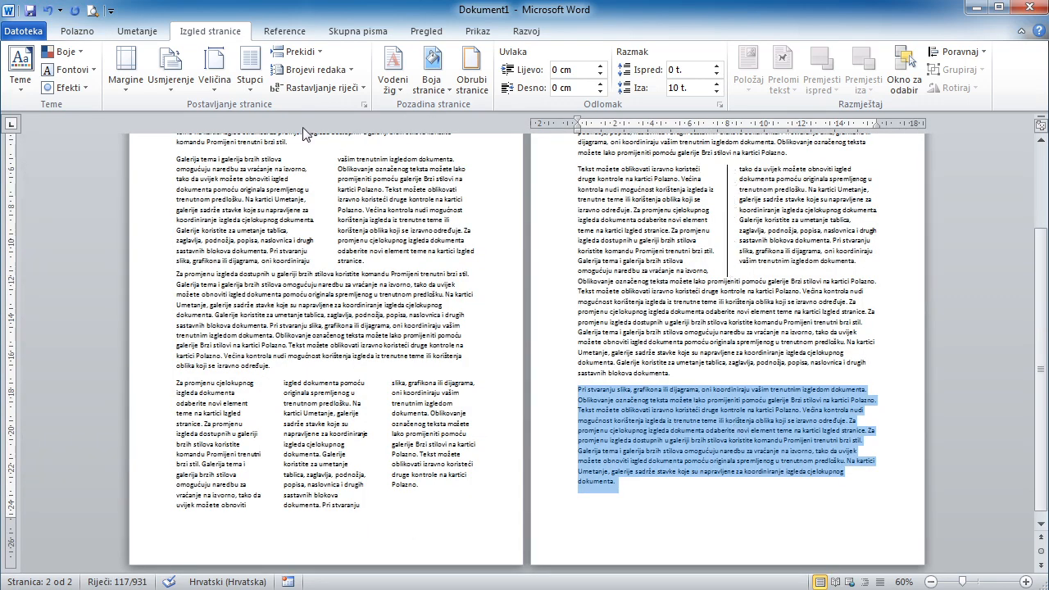
click(251, 82)
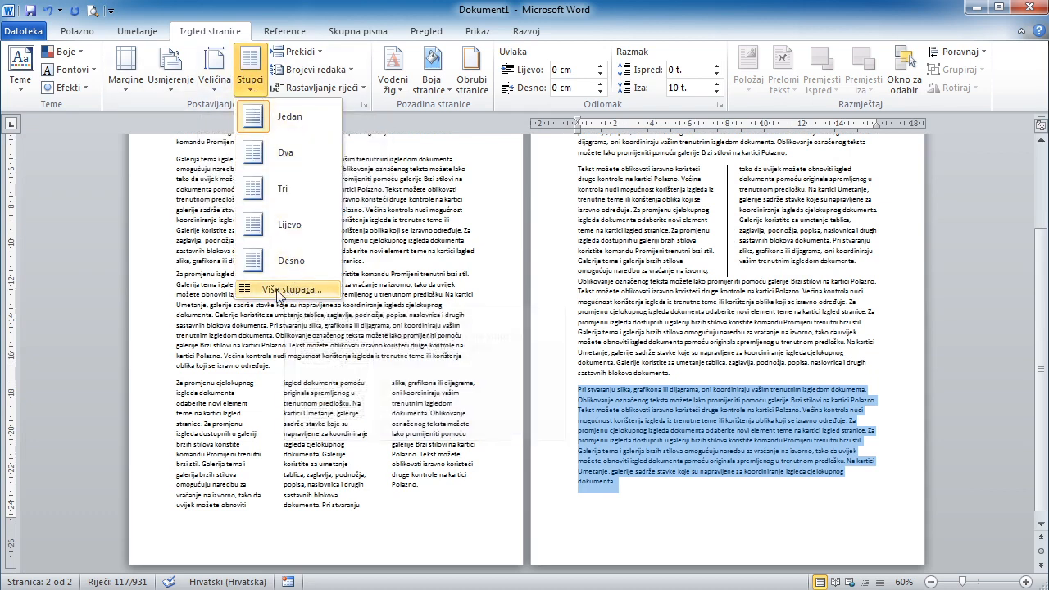
click(295, 297)
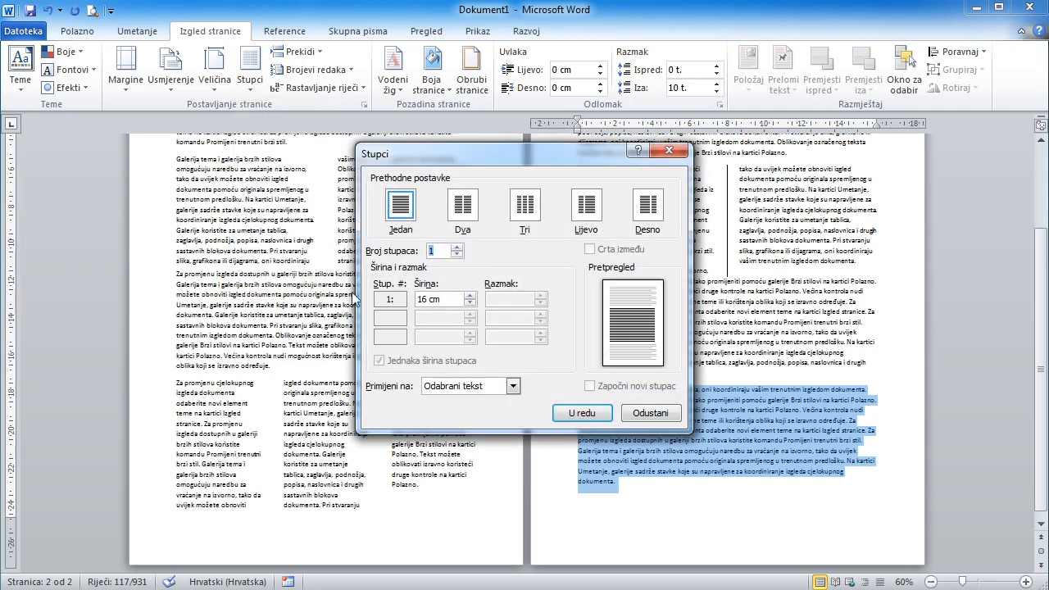
click(533, 211)
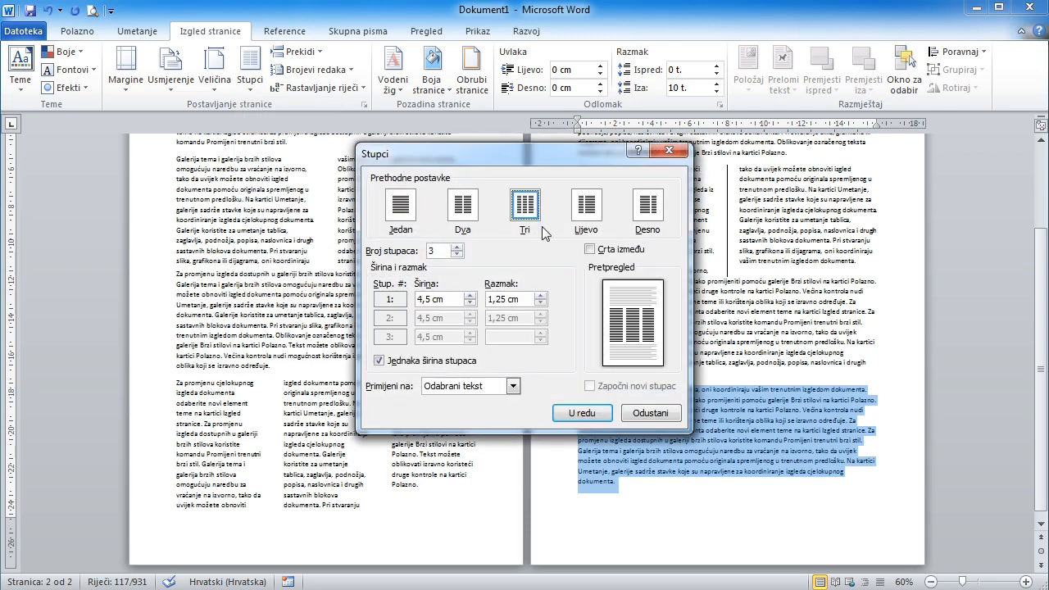
click(591, 250)
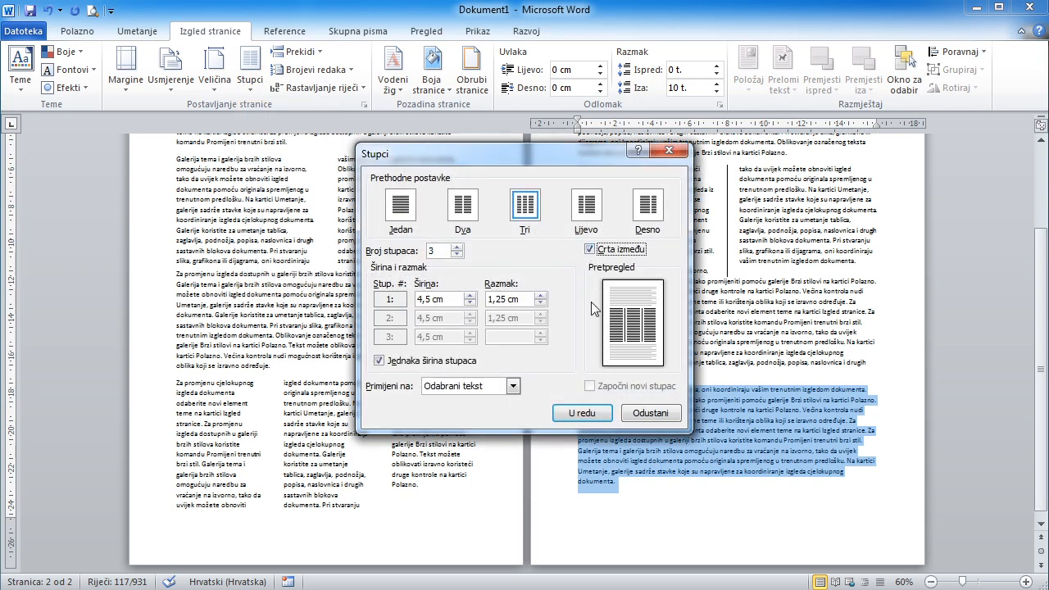
click(582, 412)
click(719, 431)
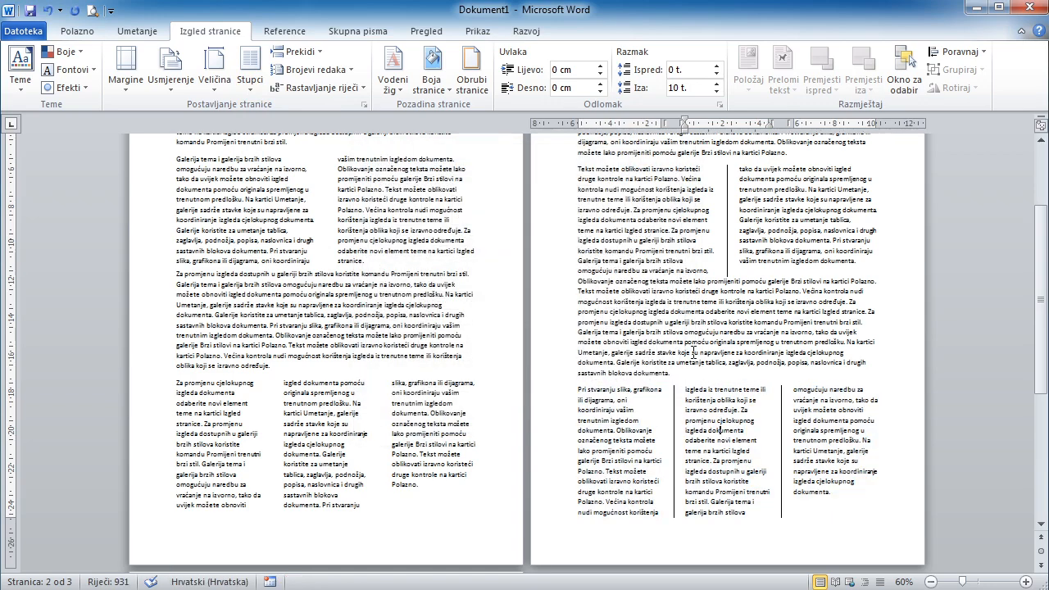
Step: Select the two-column paragraph on the first page and set hyphenation to automatic (Automatski)
ctrl+scroll(693, 352, down, 2)
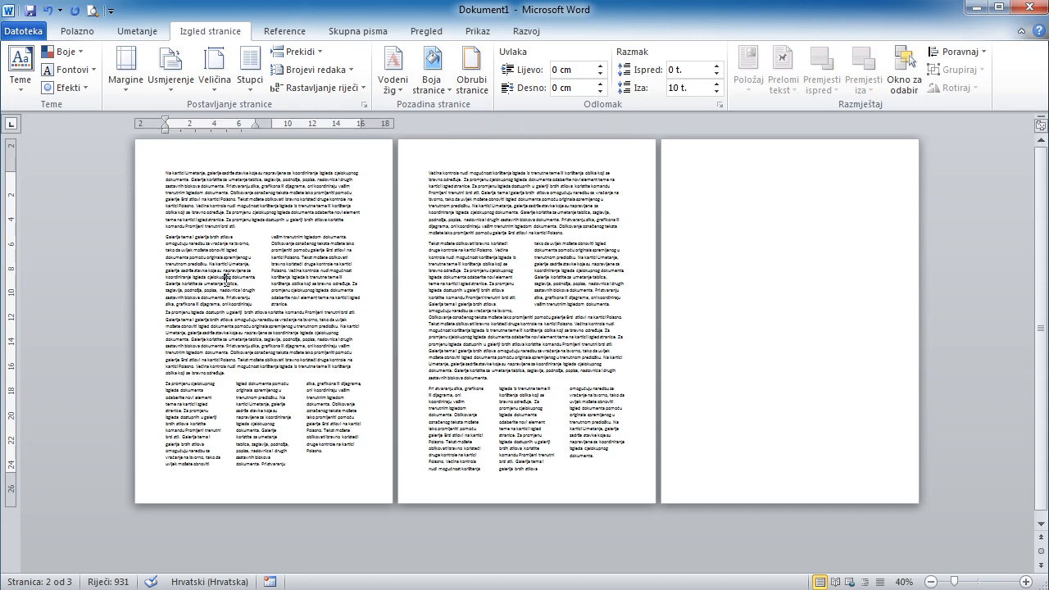
ctrl+scroll(226, 281, up, 4)
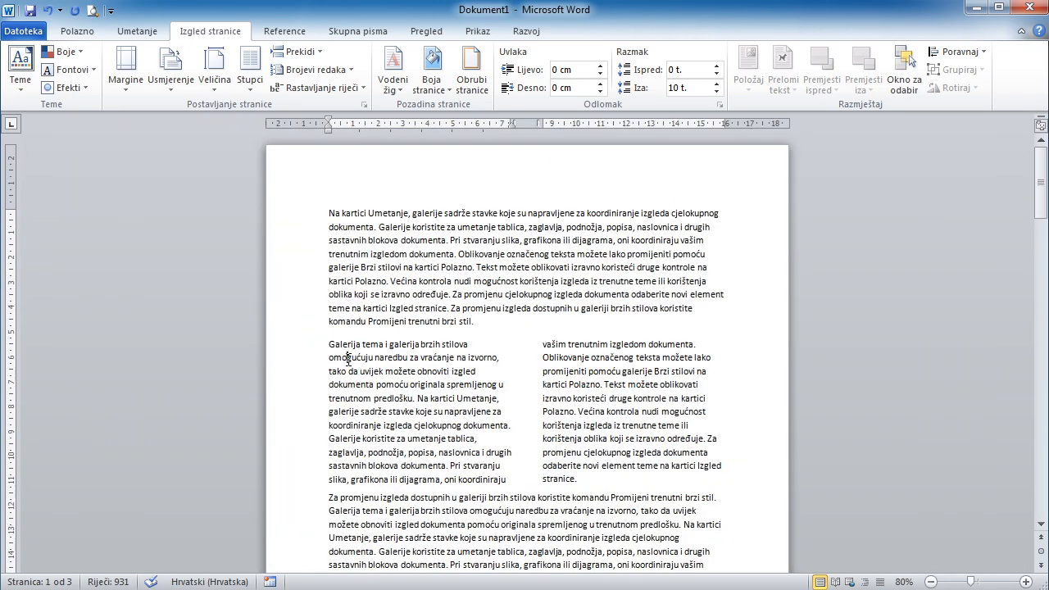
triple_click(349, 358)
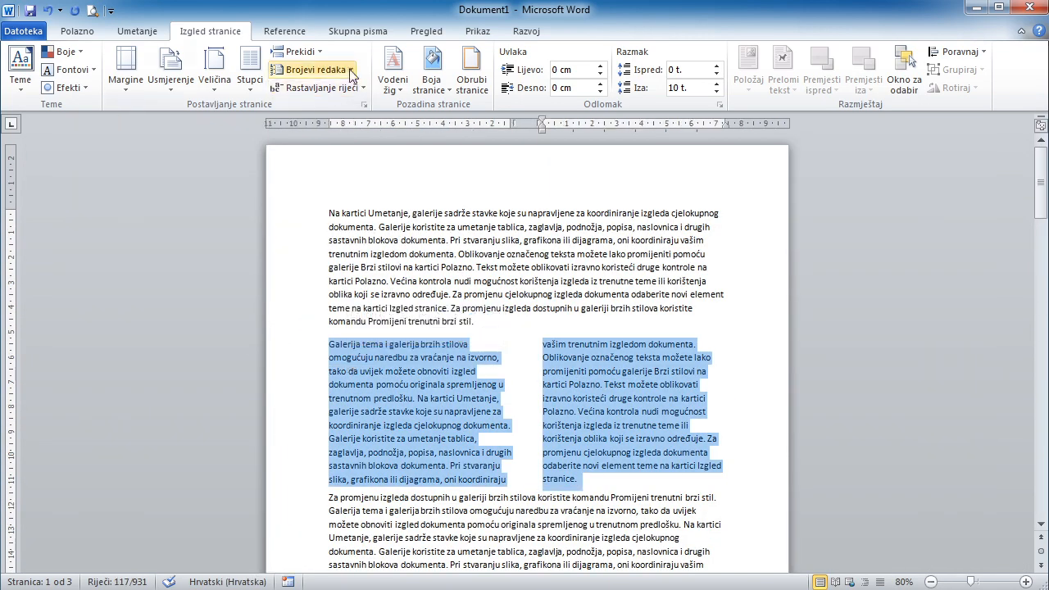
click(338, 87)
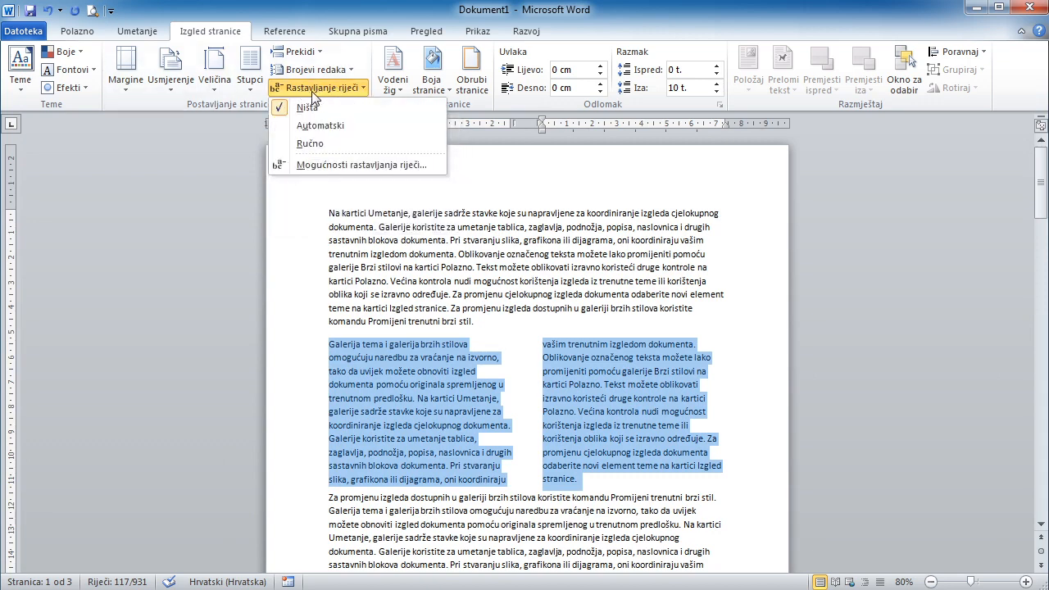
click(329, 134)
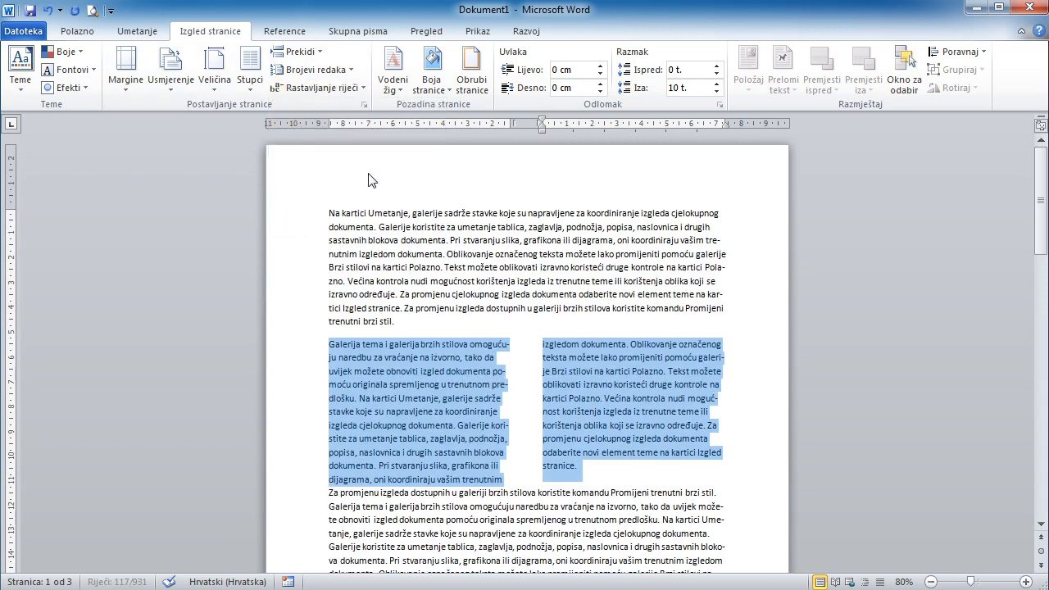
Step: Examine the words split across lines in the first page's two-column paragraph, highlighting examples such as "pomoću", "predlošku", "koristite", "galerije" and "mogućnost"
scroll(500, 385, up, 2)
scroll(500, 385, up, 2)
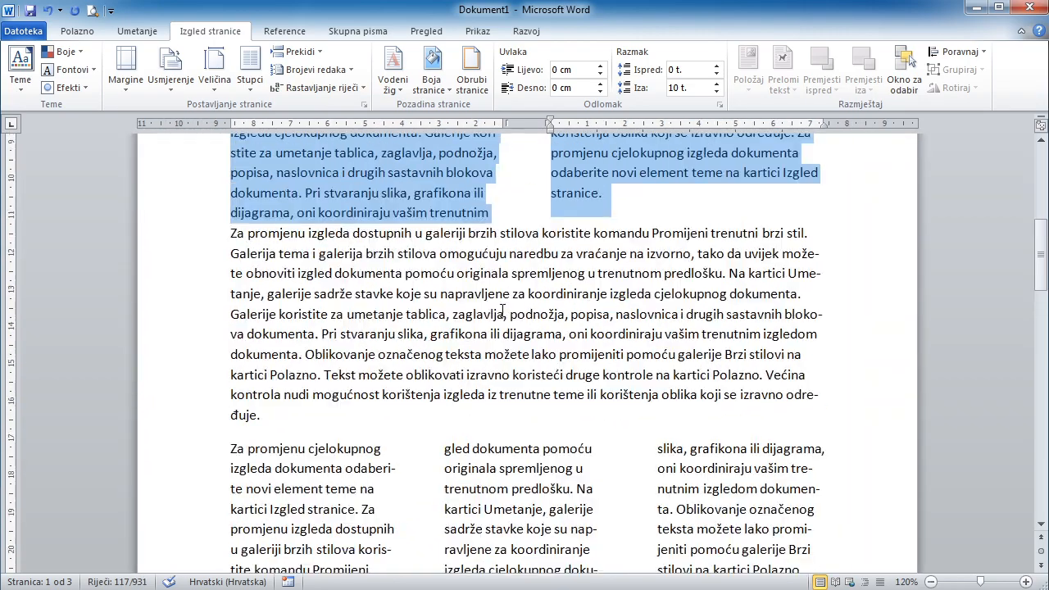
click(505, 317)
scroll(505, 311, up, 1)
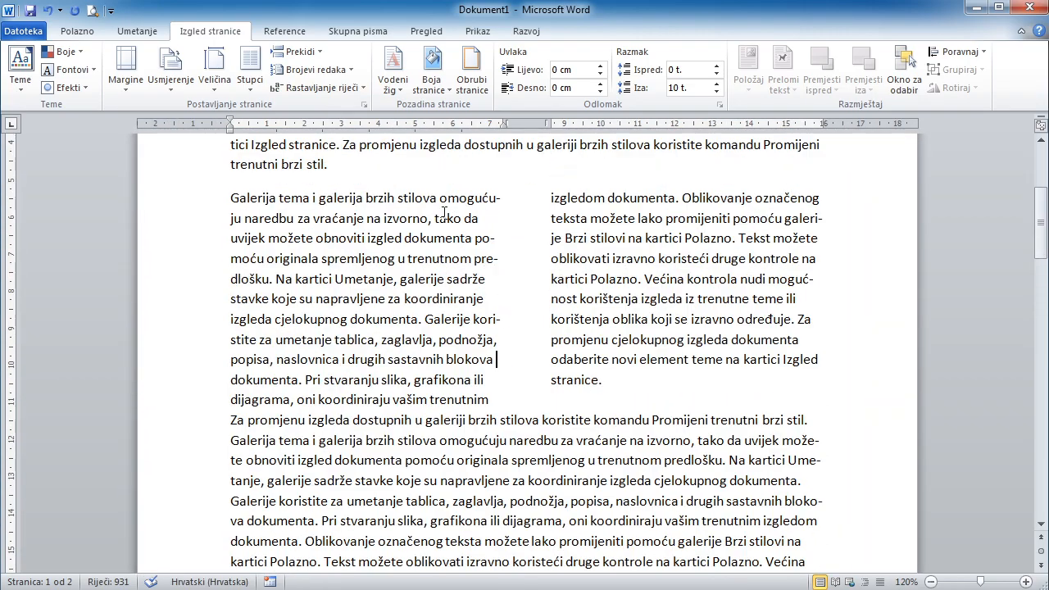
drag(443, 201, 264, 261)
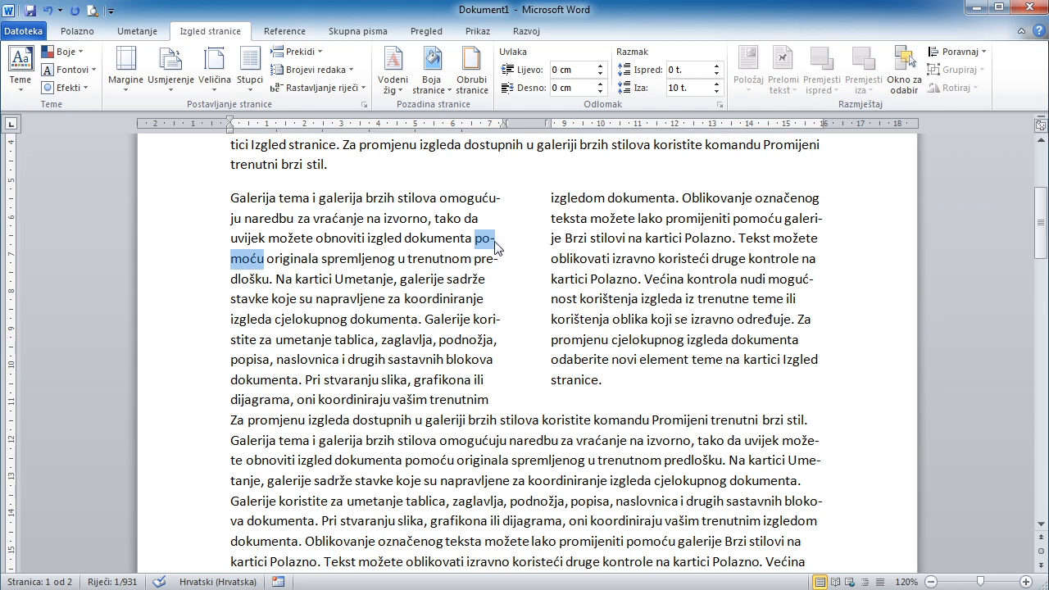
drag(476, 264, 271, 281)
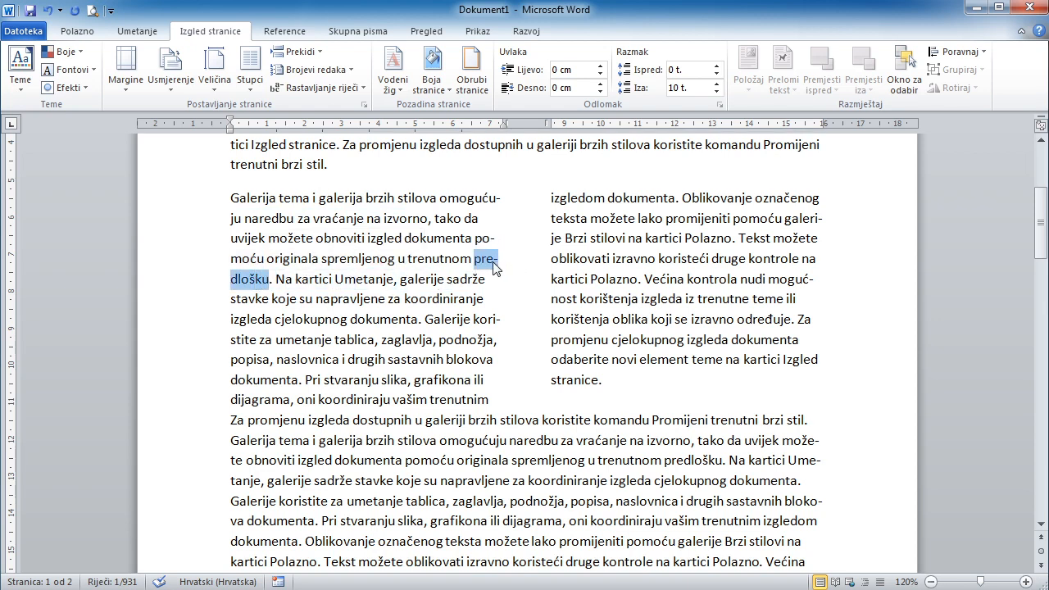
double_click(492, 320)
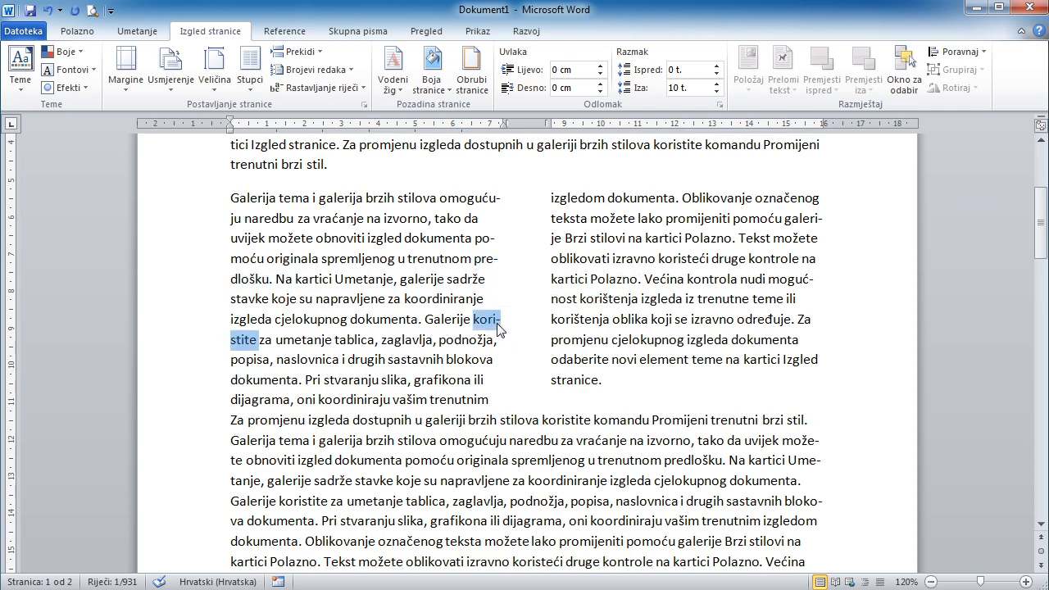
double_click(806, 219)
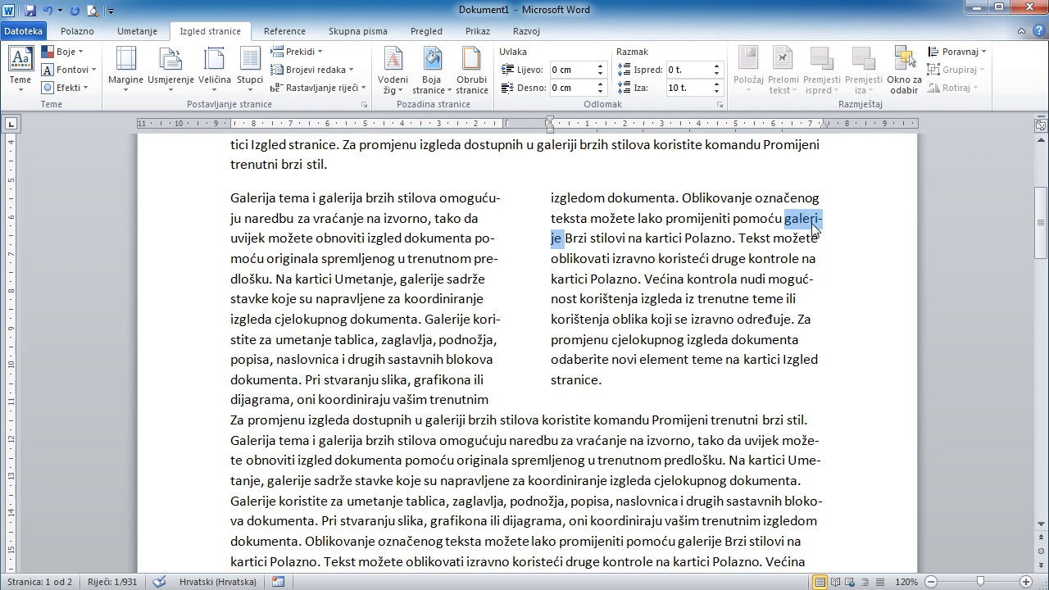
double_click(795, 279)
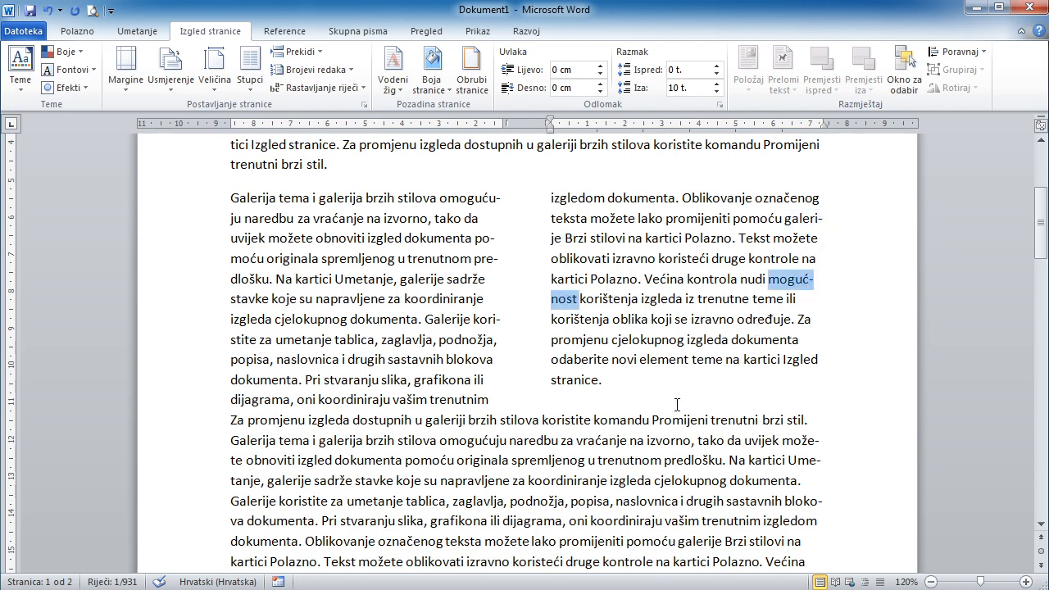
Step: Select the two-column paragraph on the first page and set hyphenation back to none (Ništa)
triple_click(633, 334)
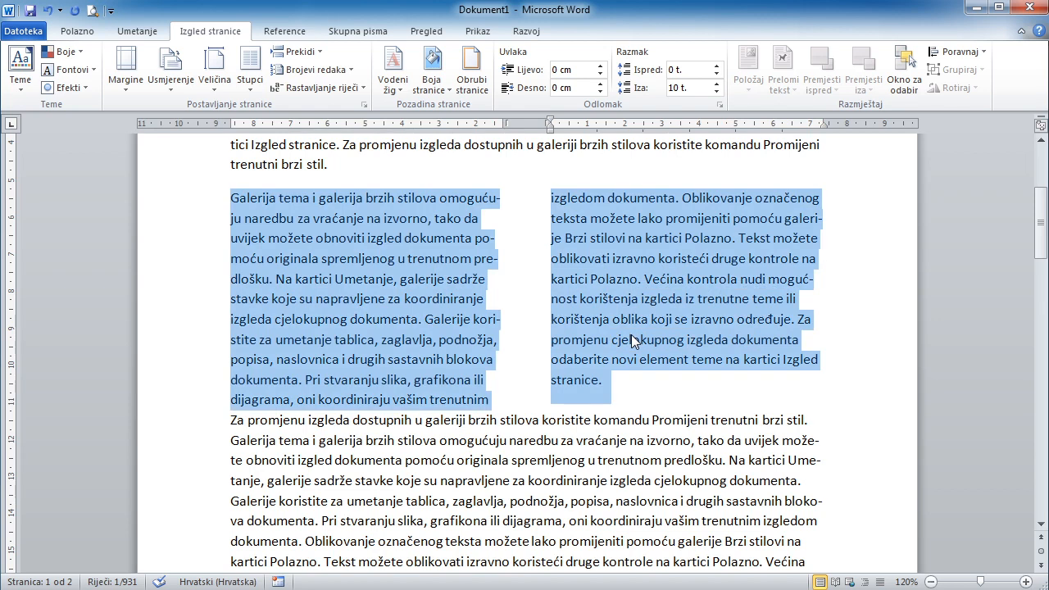
click(352, 91)
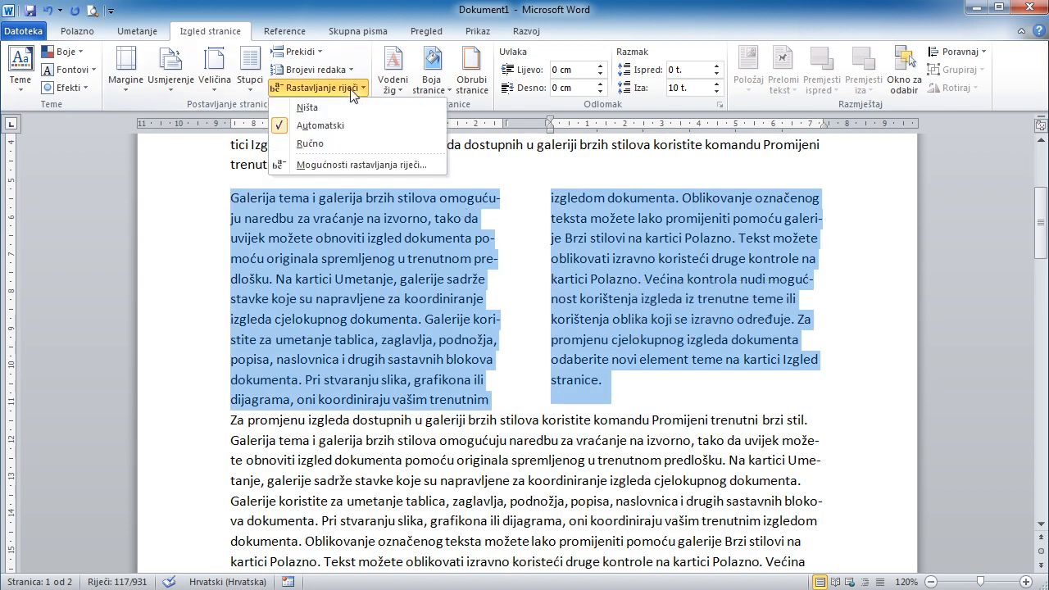
click(306, 107)
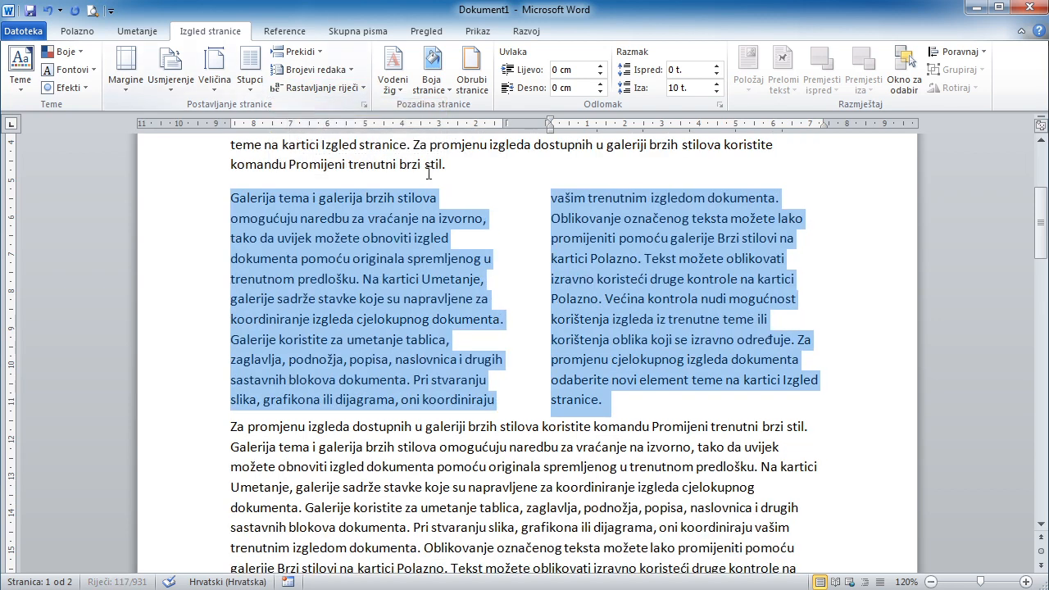
click(610, 281)
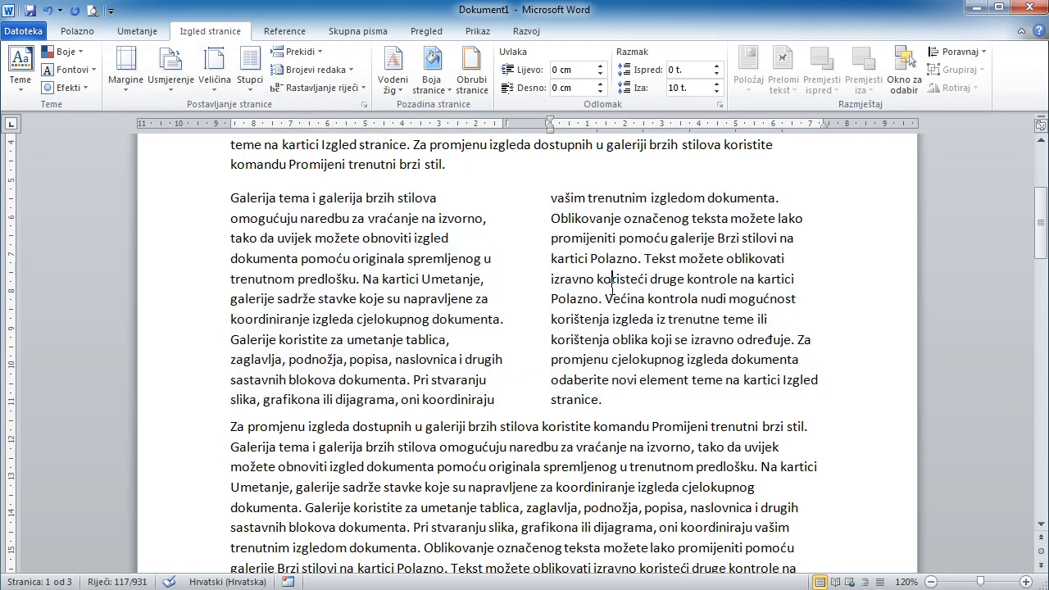
Step: Add the preset HITNO 1 watermark to the document pages and look it over
scroll(610, 281, down, 4)
scroll(627, 305, down, 1)
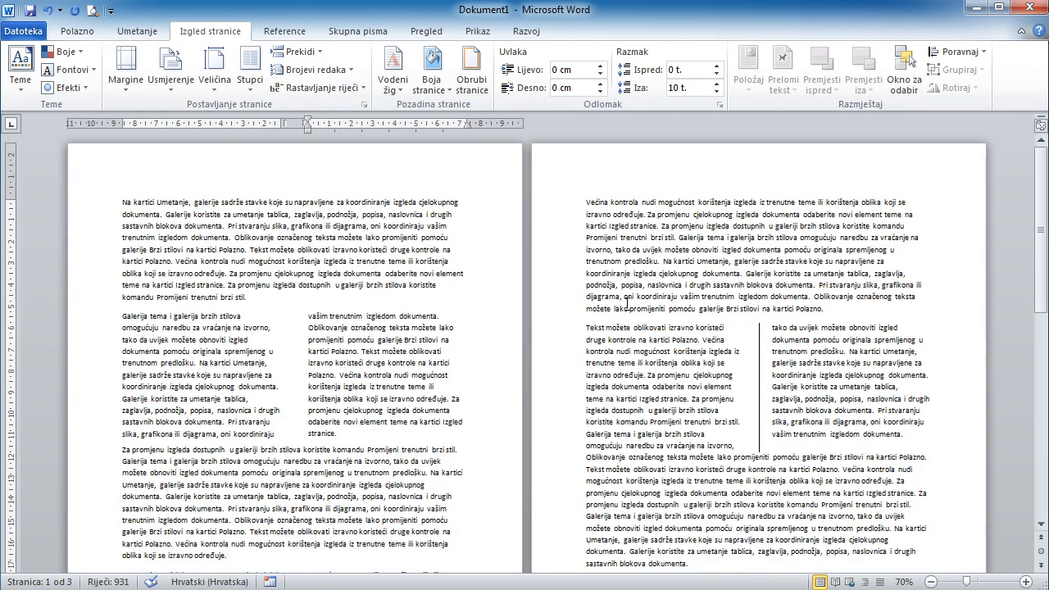
click(400, 89)
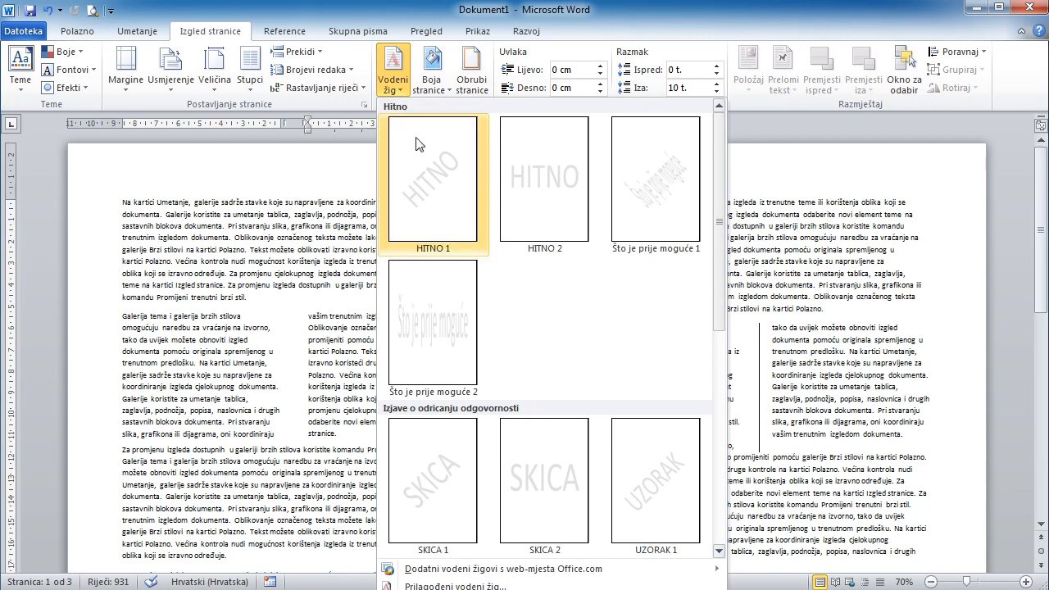
click(436, 198)
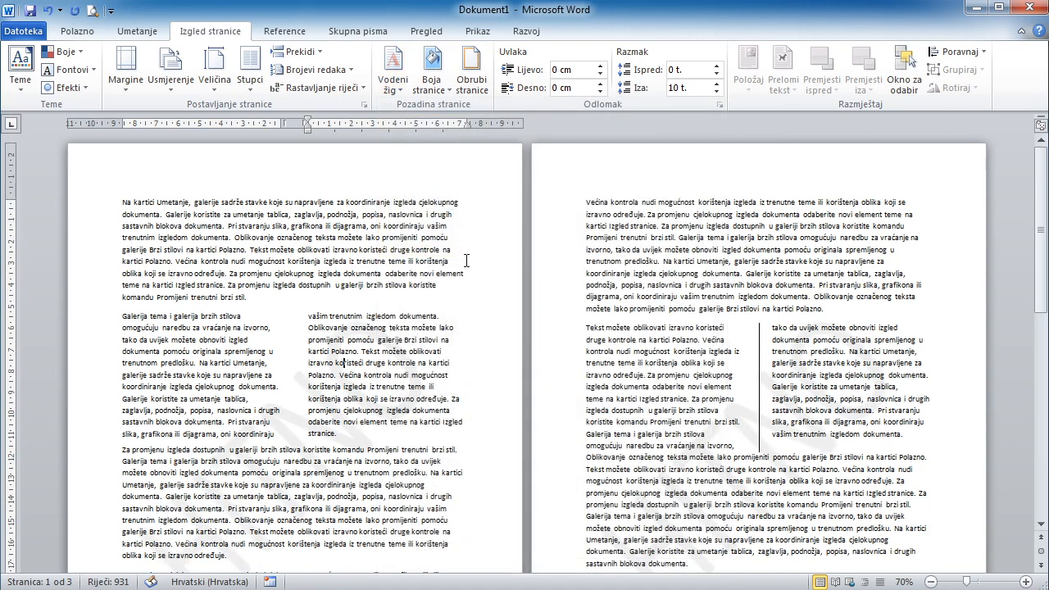
scroll(467, 261, down, 3)
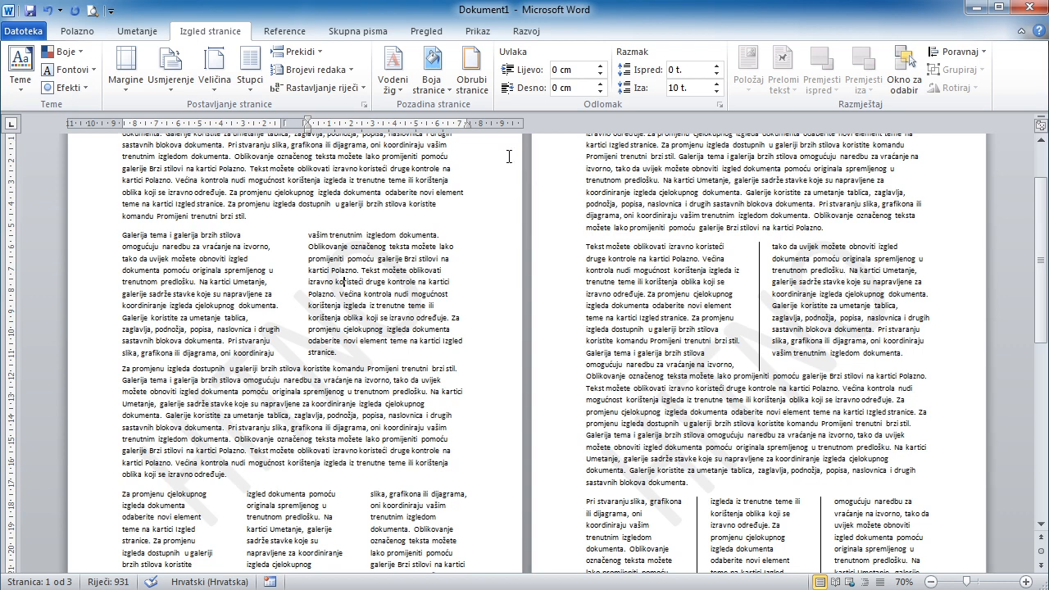
Step: Apply the preset POVJERLJIVO 1 watermark to the document pages
click(400, 94)
scroll(578, 311, down, 5)
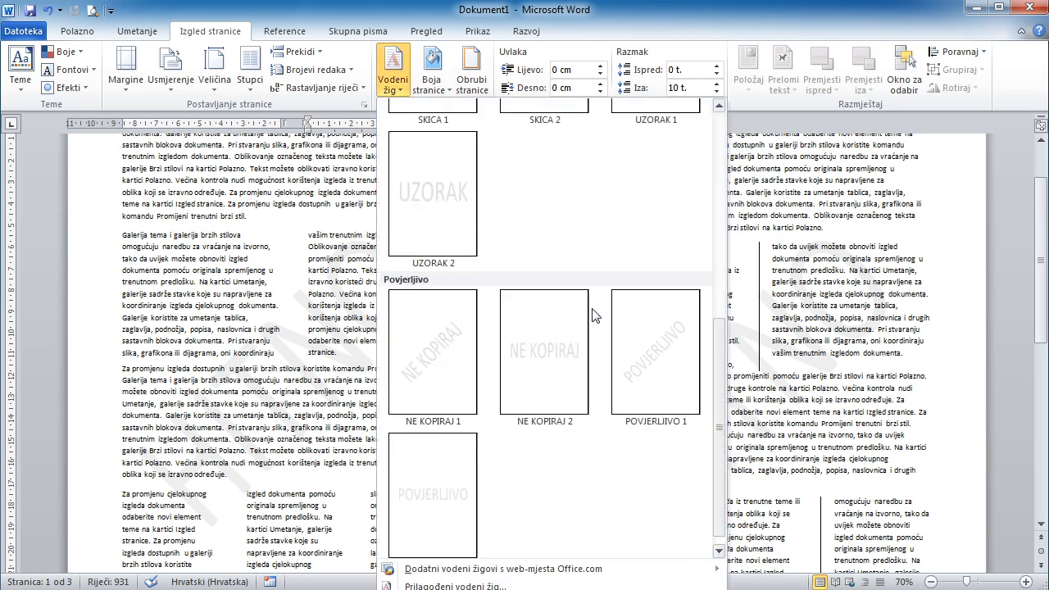
click(660, 345)
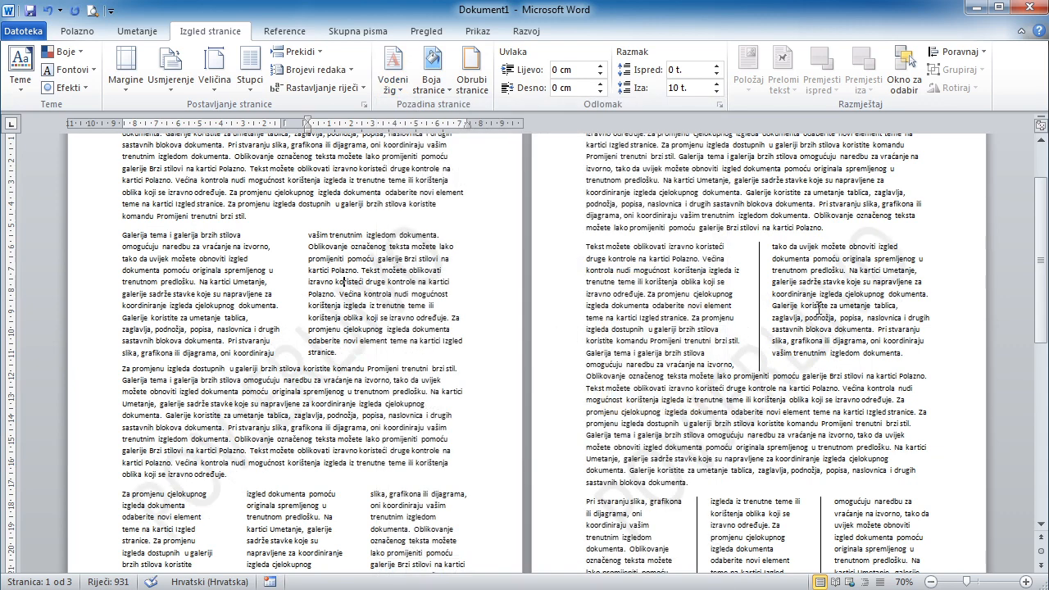
Step: Remove the watermark from the document and set the page colour to light blue (plava, Isticanje 1, svjetlije 80%)
click(396, 88)
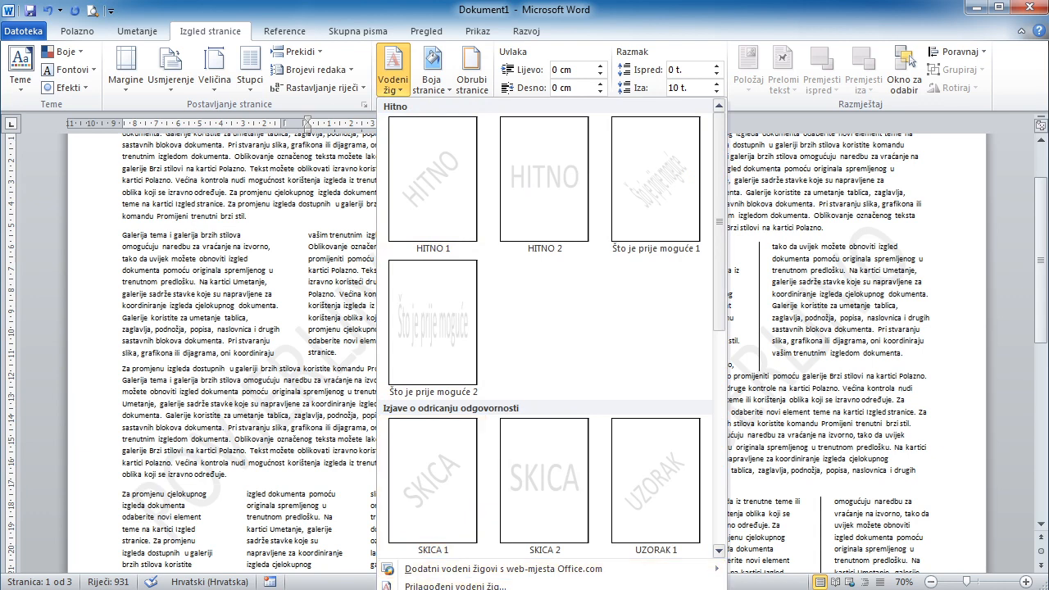
key(Escape)
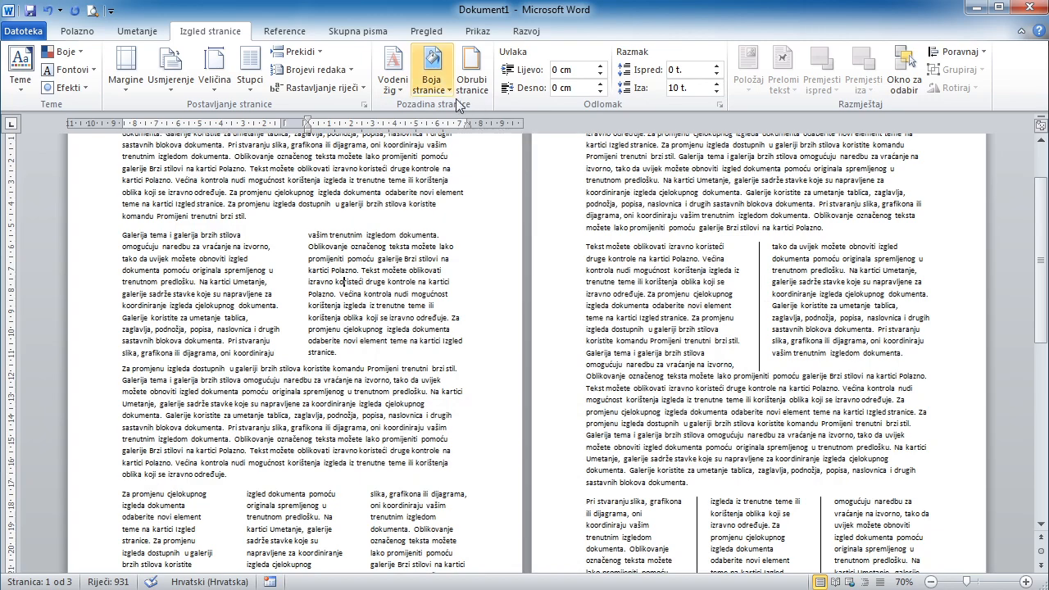
click(432, 82)
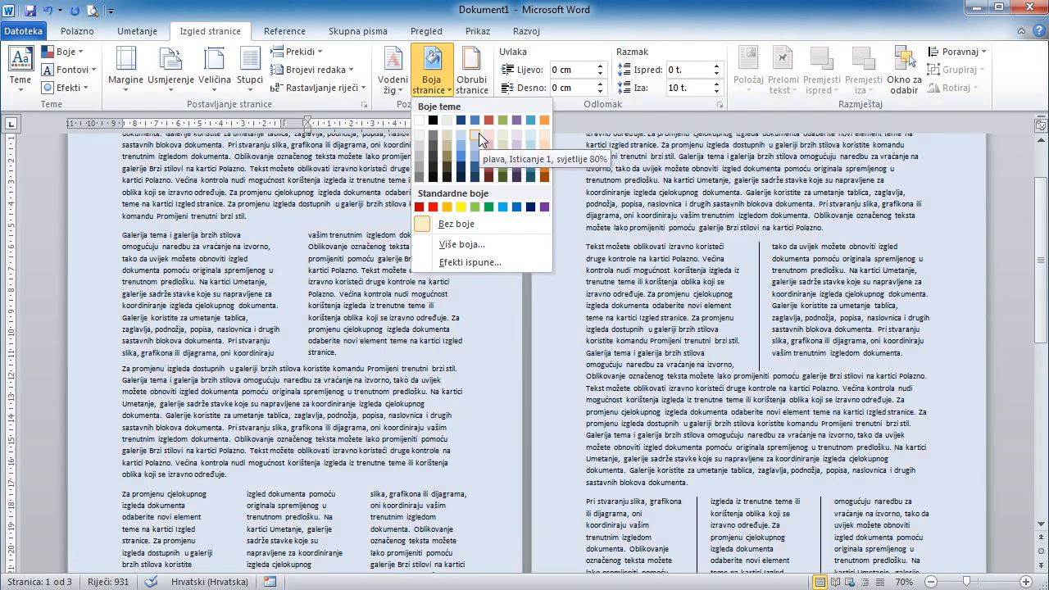
click(478, 132)
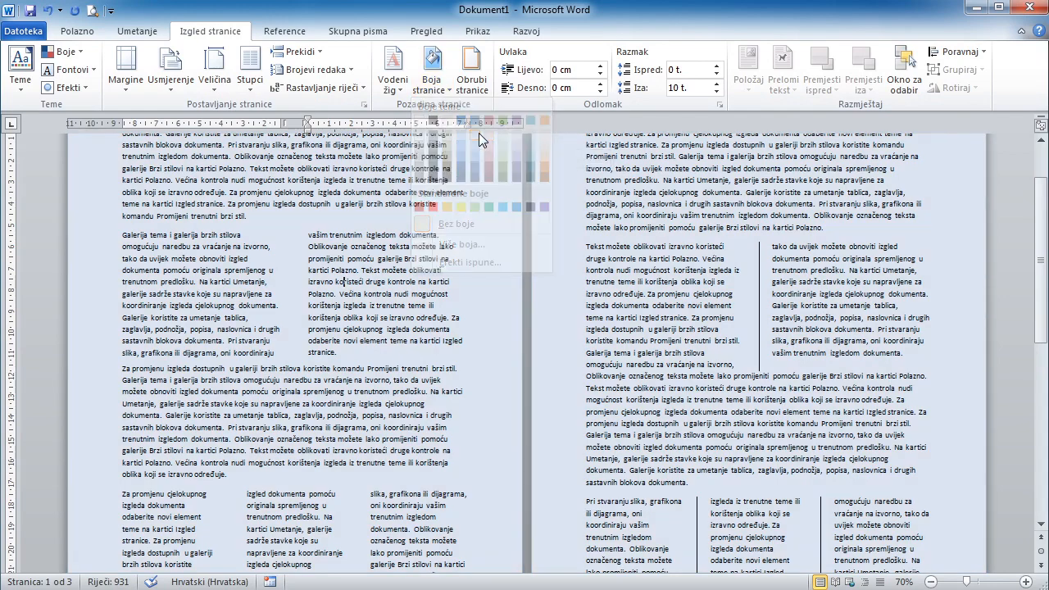
Step: Set up a page border in the triple thick-line style with the standard medium blue colour
click(472, 82)
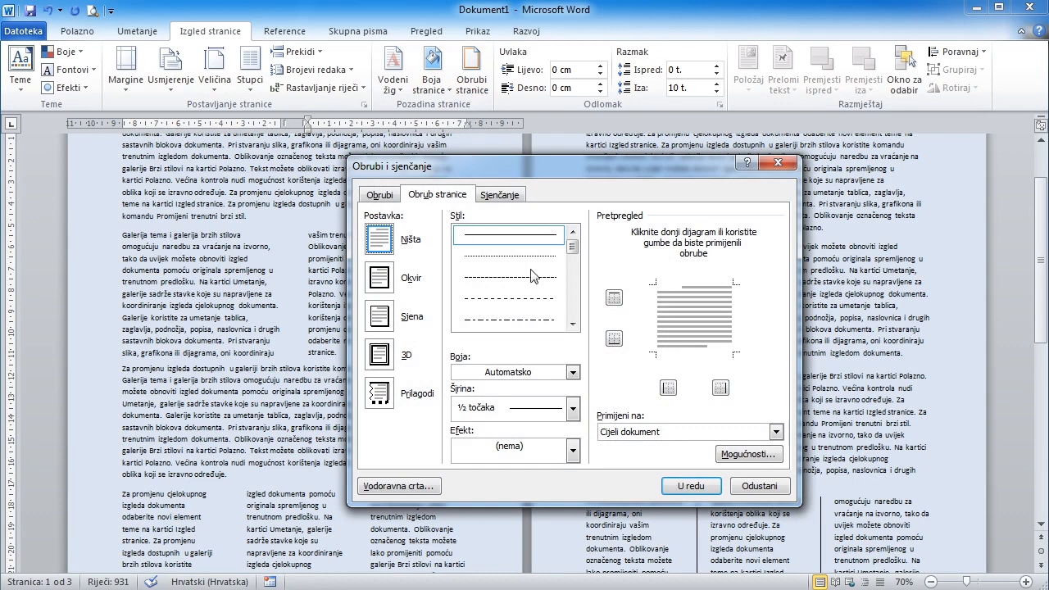
drag(572, 246, 572, 277)
click(534, 305)
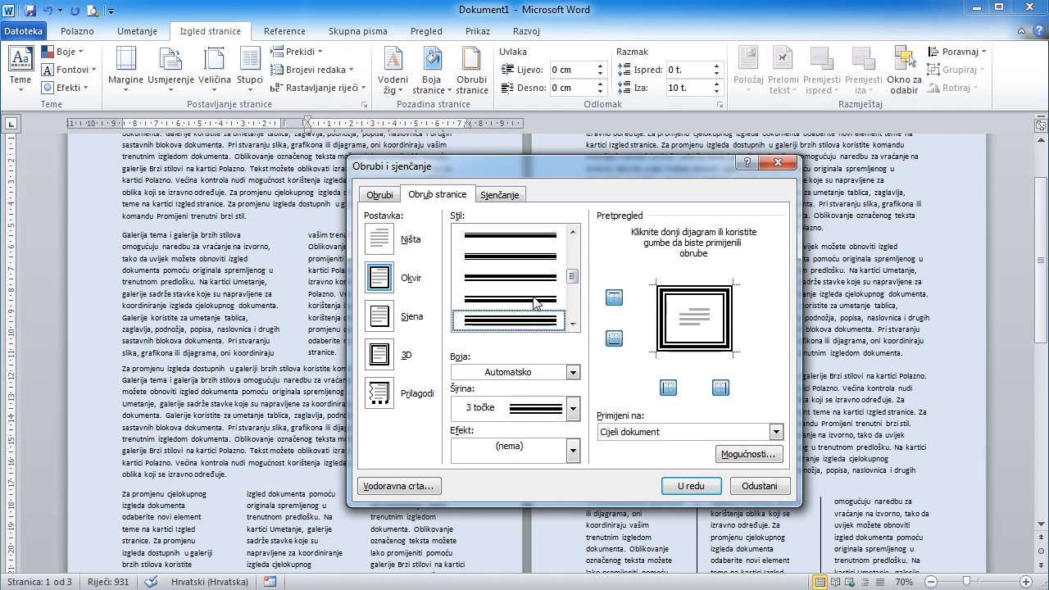
click(542, 375)
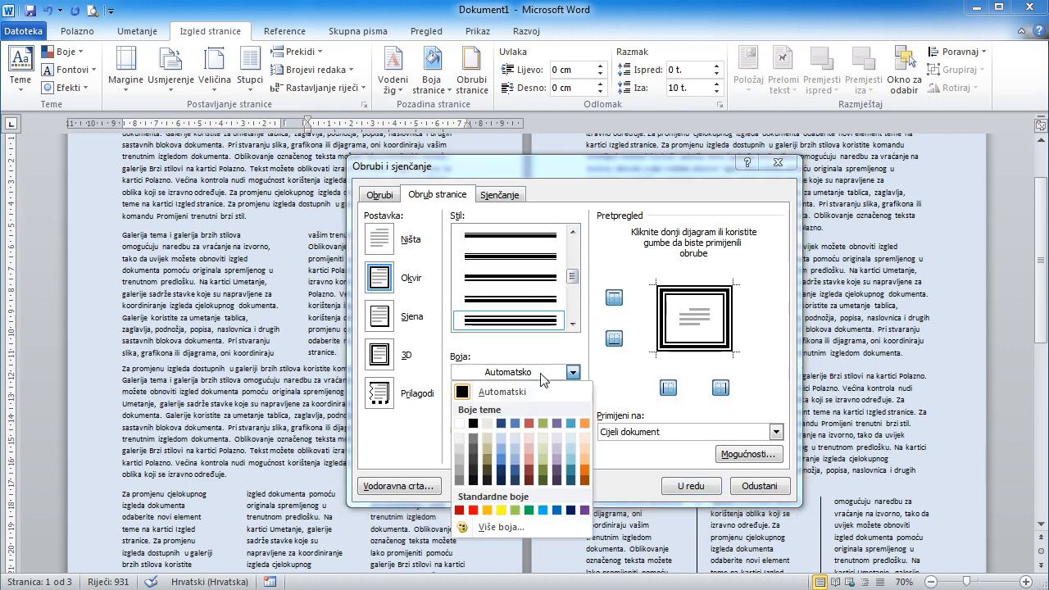
click(558, 509)
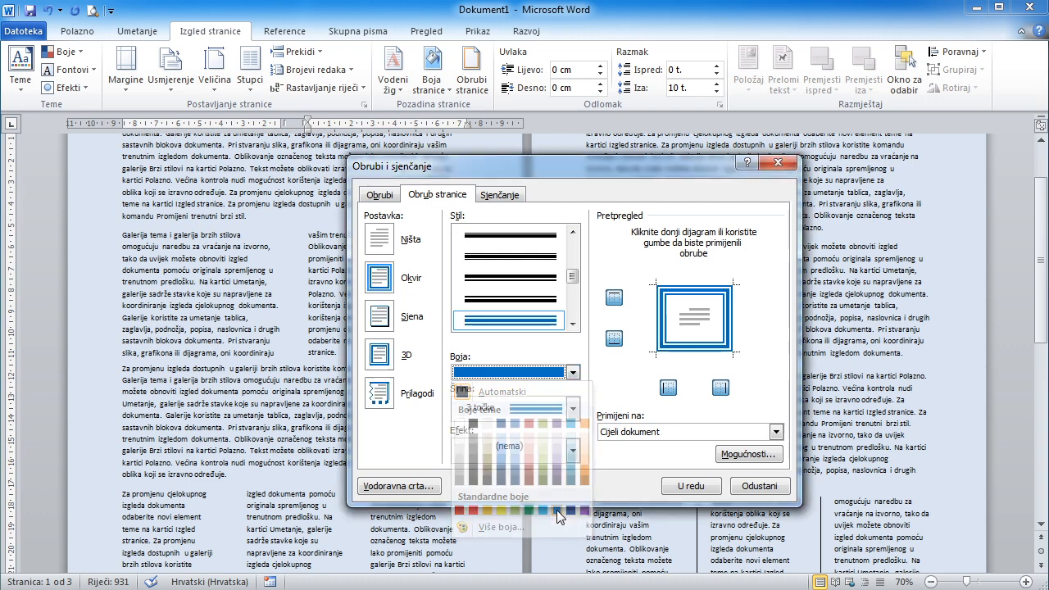
Step: Set the page border's width to 4 ½ points, apply it to the whole document and look over the bordered pages
click(513, 408)
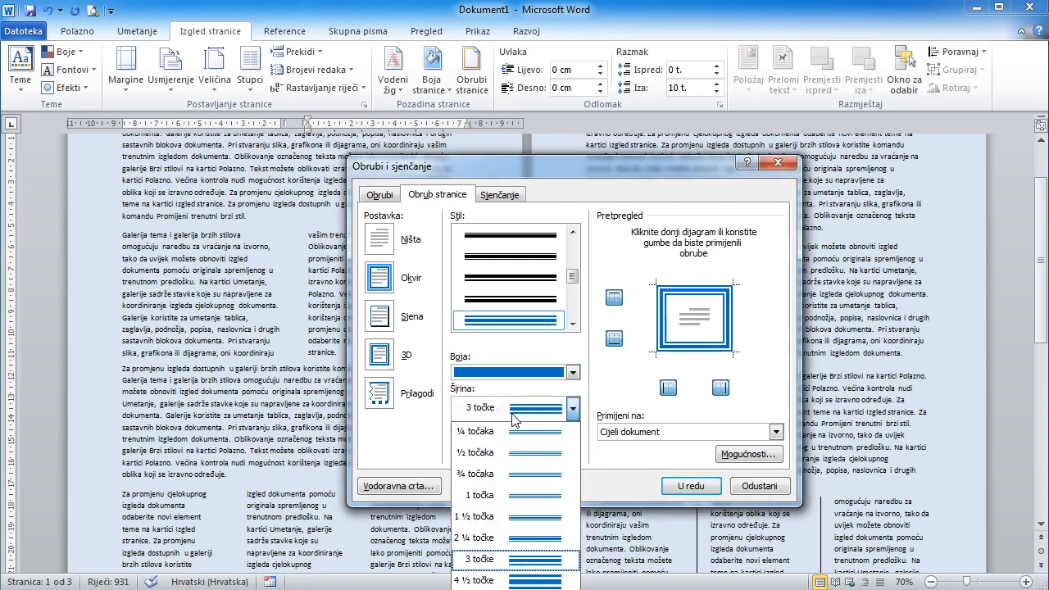
click(518, 580)
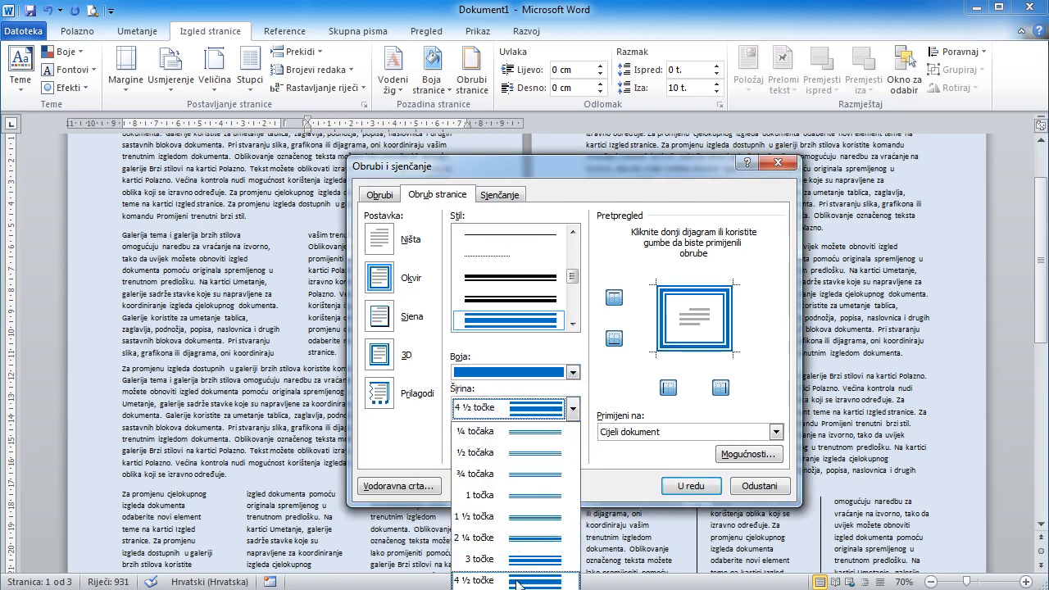
click(687, 486)
click(653, 375)
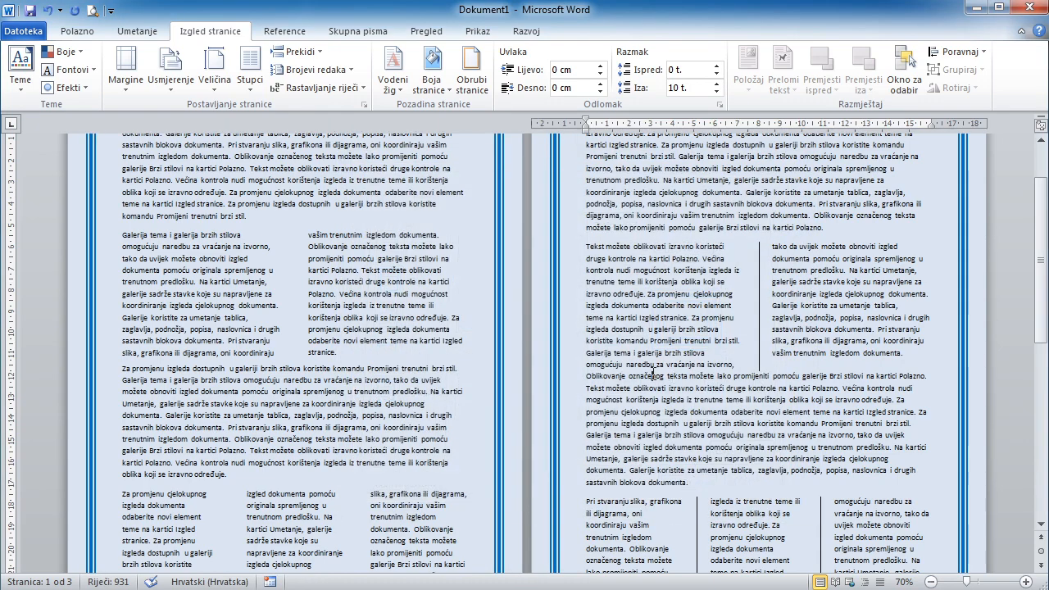
scroll(653, 373, up, 2)
click(659, 339)
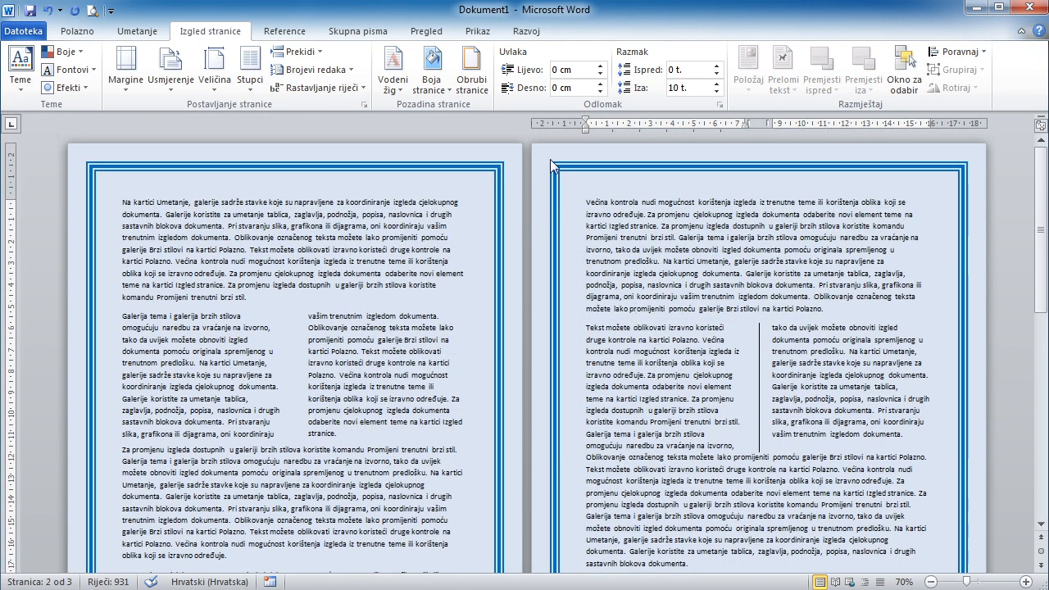